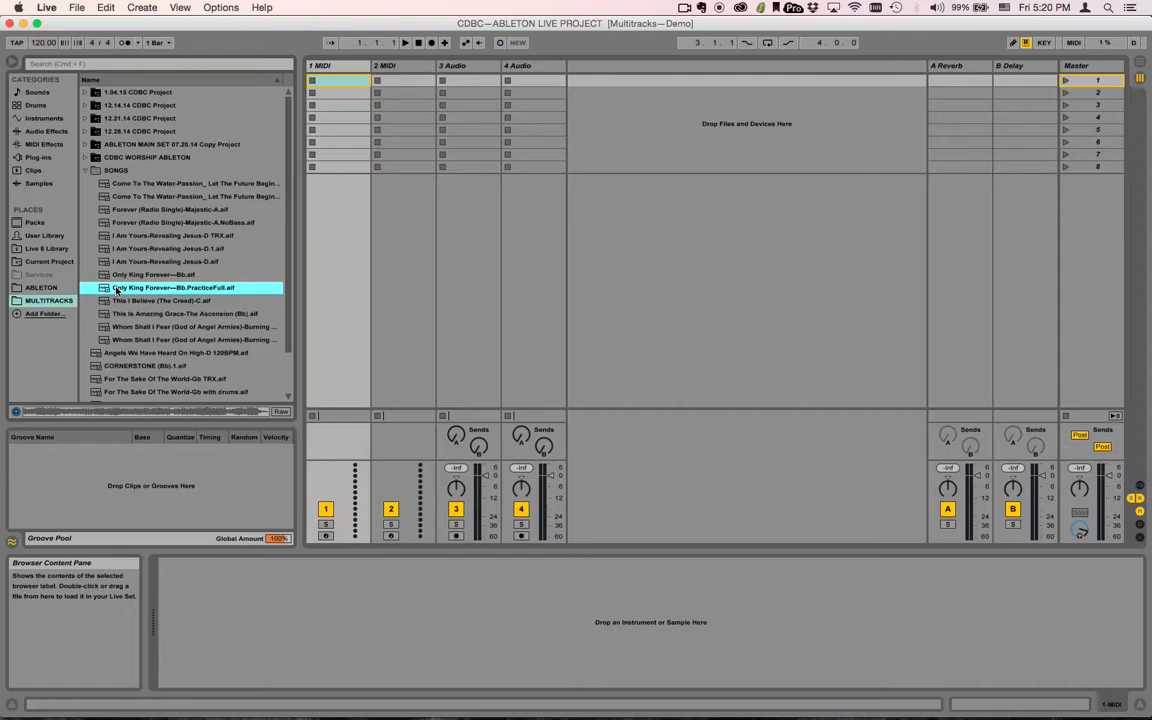
Step: Rename the first scene "Come to the Water 86bpm 4/4"
left_click(118, 172)
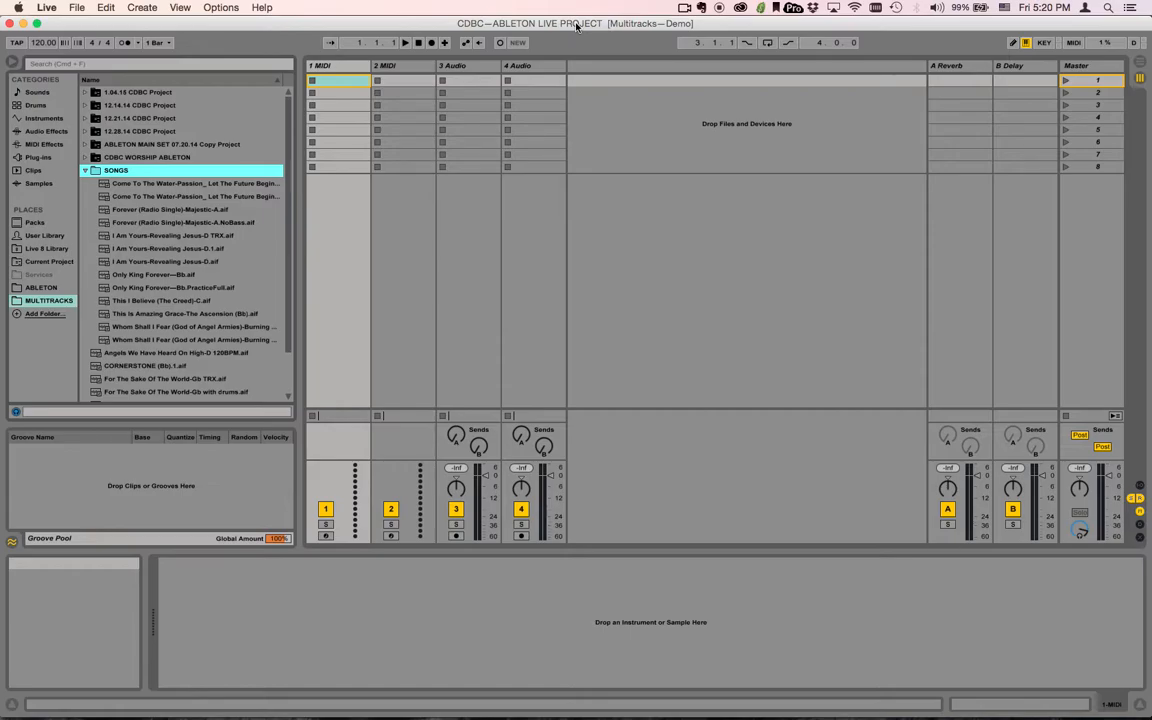
left_click(1099, 81)
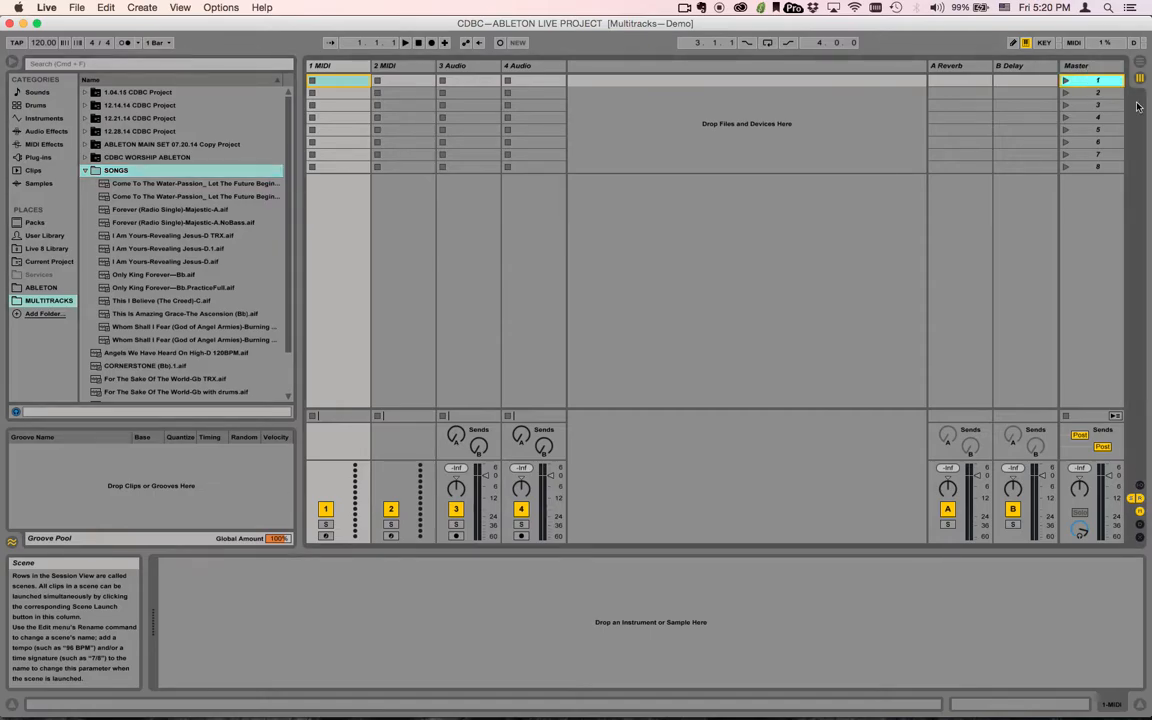
type("Co")
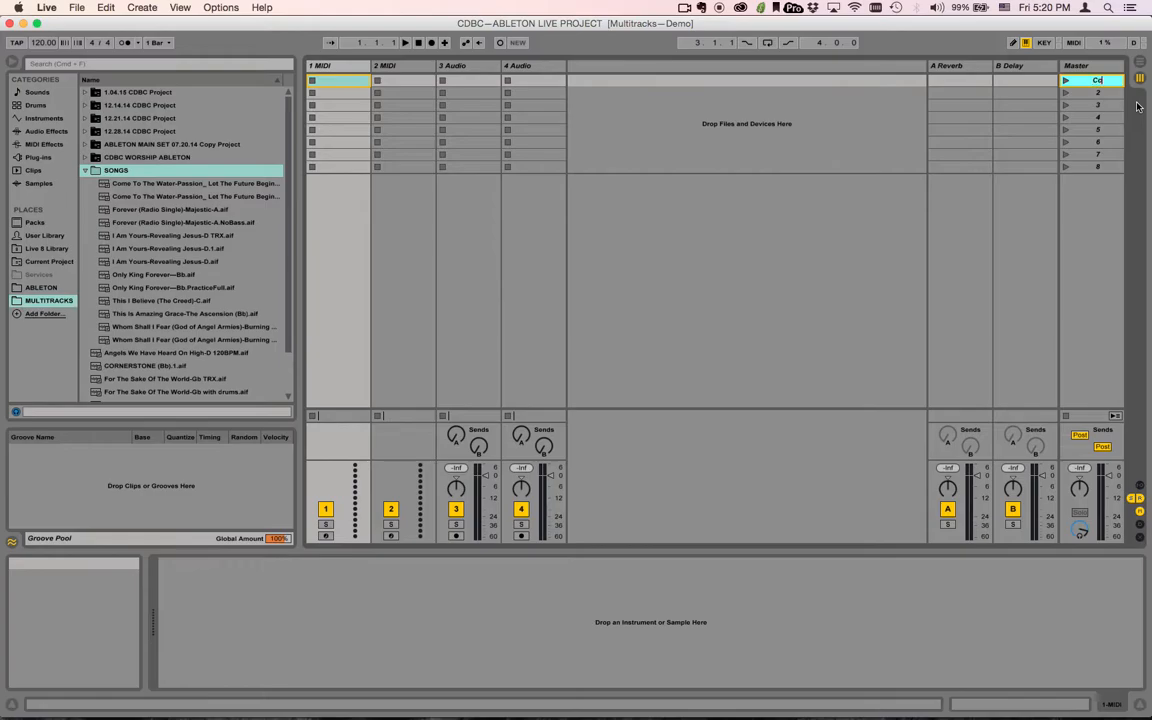
type("me to the Water")
type(" 86")
type("bpm 4/4")
key("Return")
key("Down")
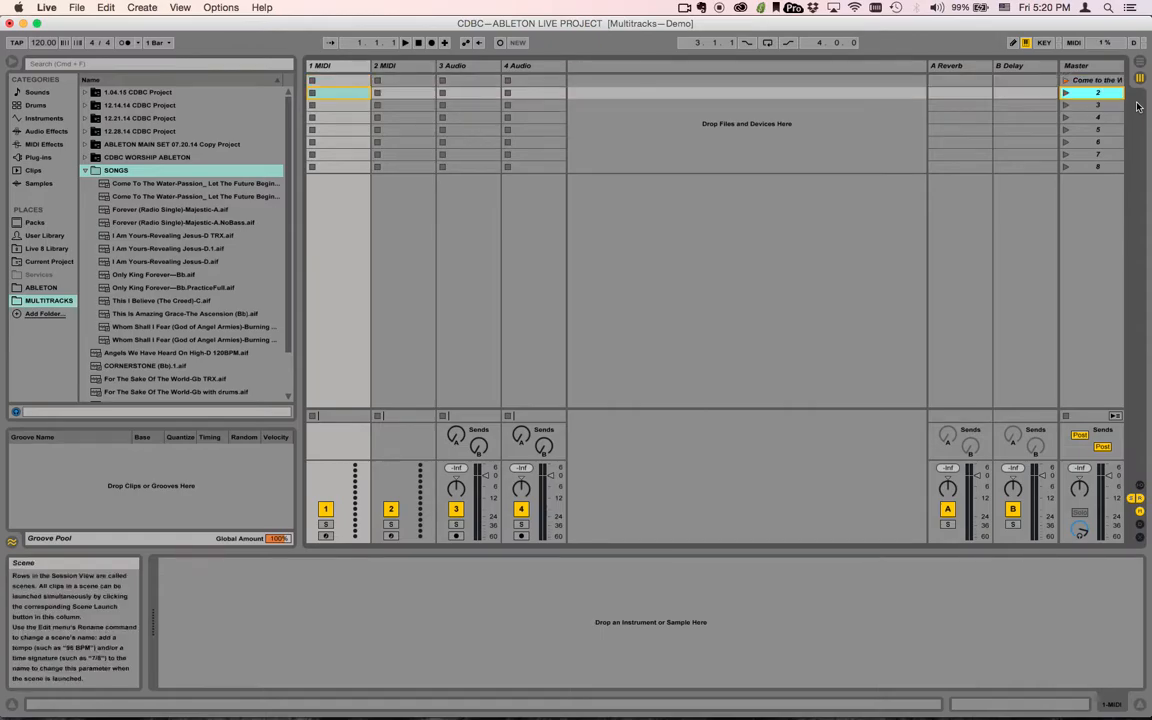
Step: Rename the second scene "Forever 76bpm 4/4" and the third scene "This is Amazing Grace 120bpm 4/4"
key("super+r")
type("Forever 76bpm")
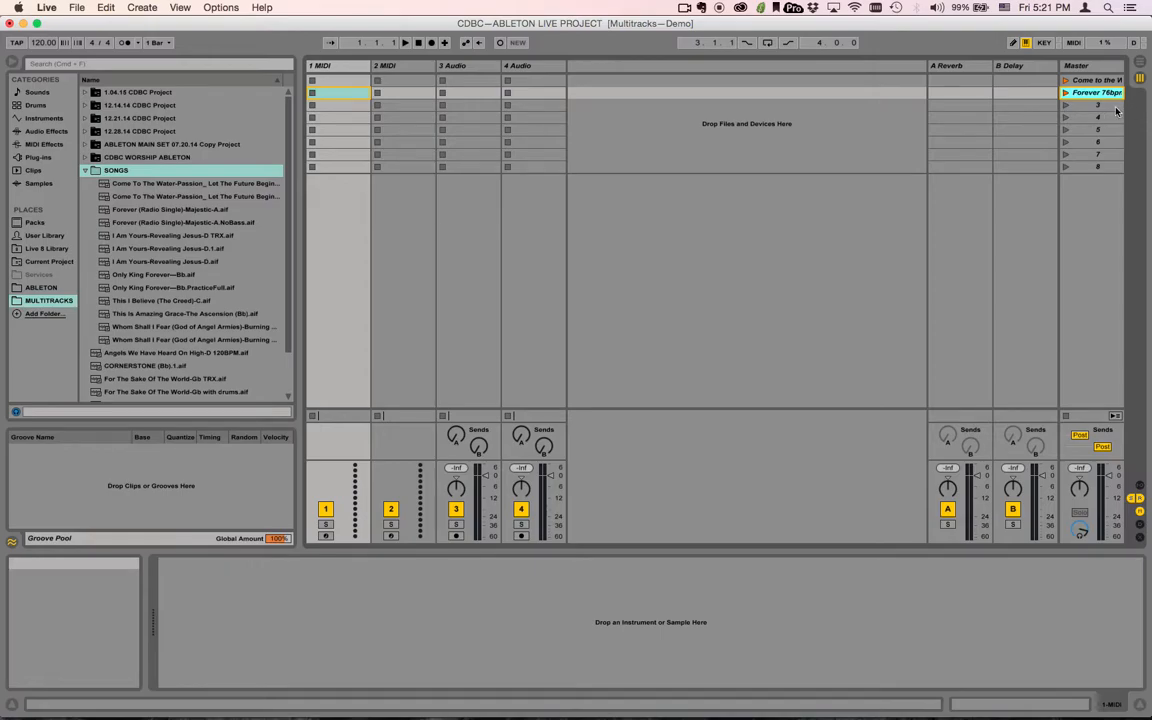
left_click(1100, 106)
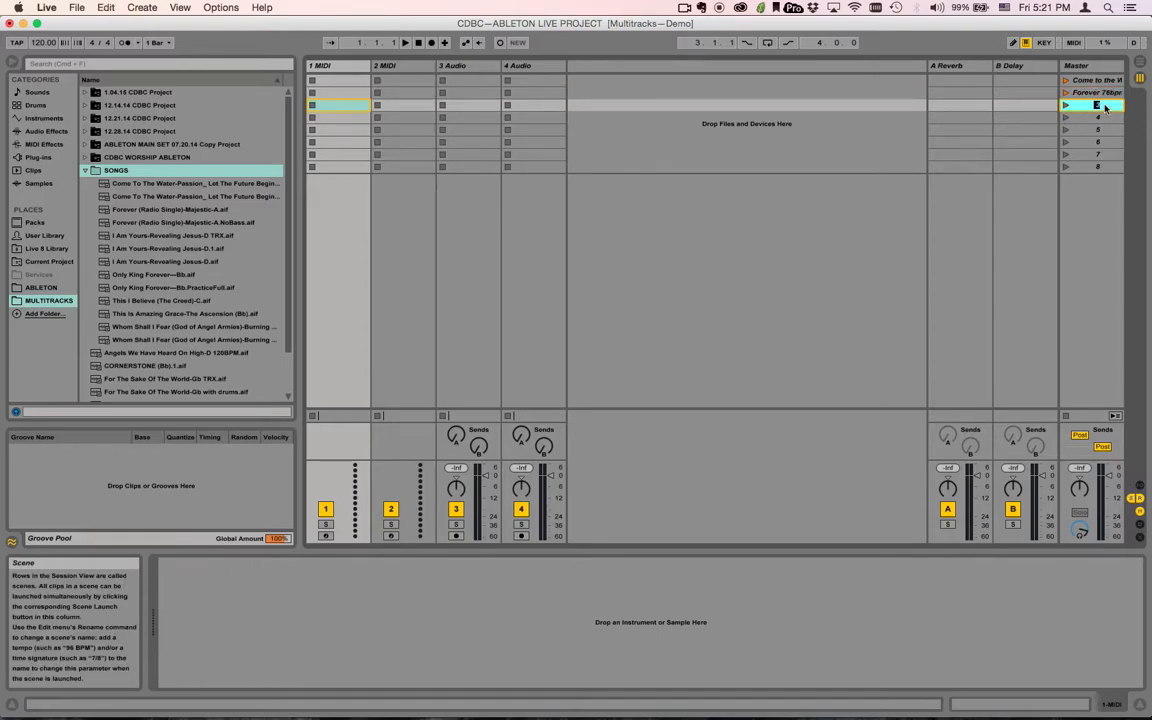
type("This Is Amazing Grace")
key("Return")
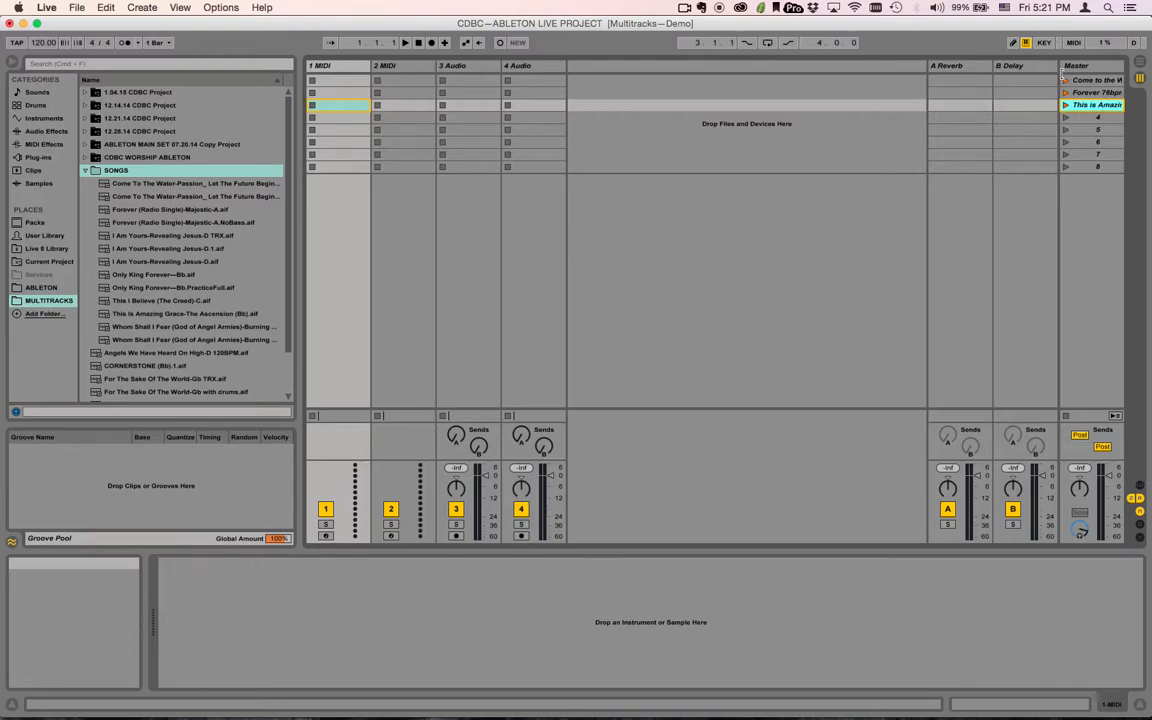
Step: Hide the return tracks and widen the Master track so the full scene names fit
left_click(1139, 501)
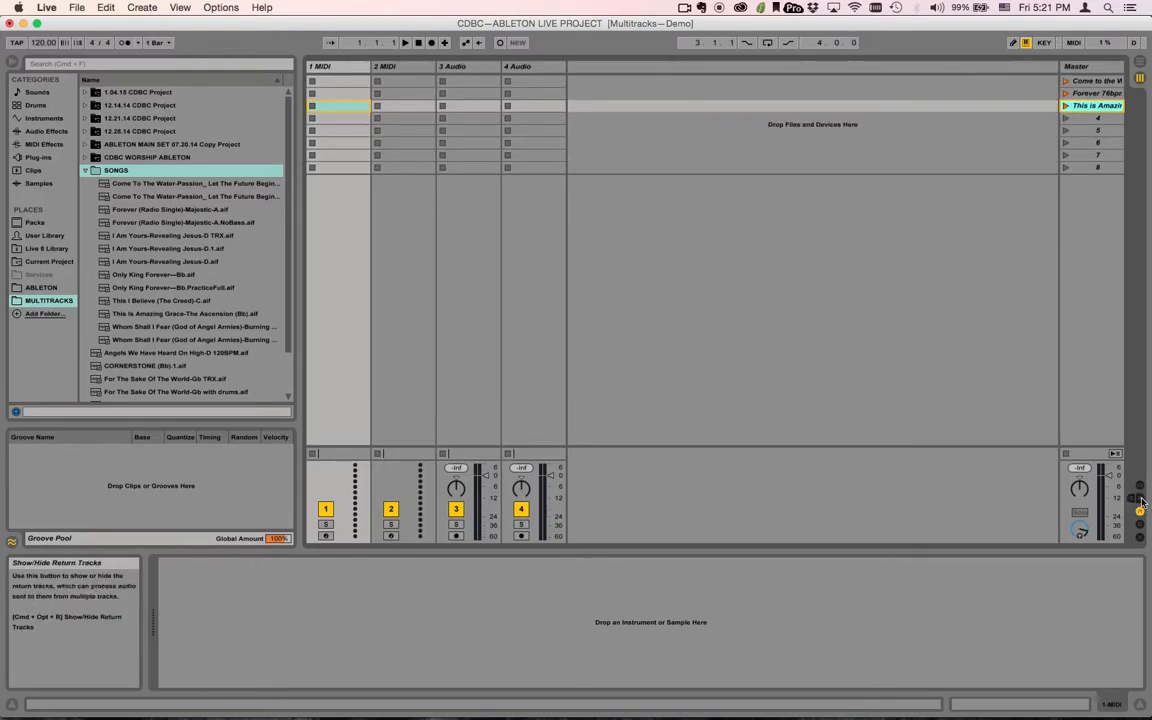
left_click(1140, 514)
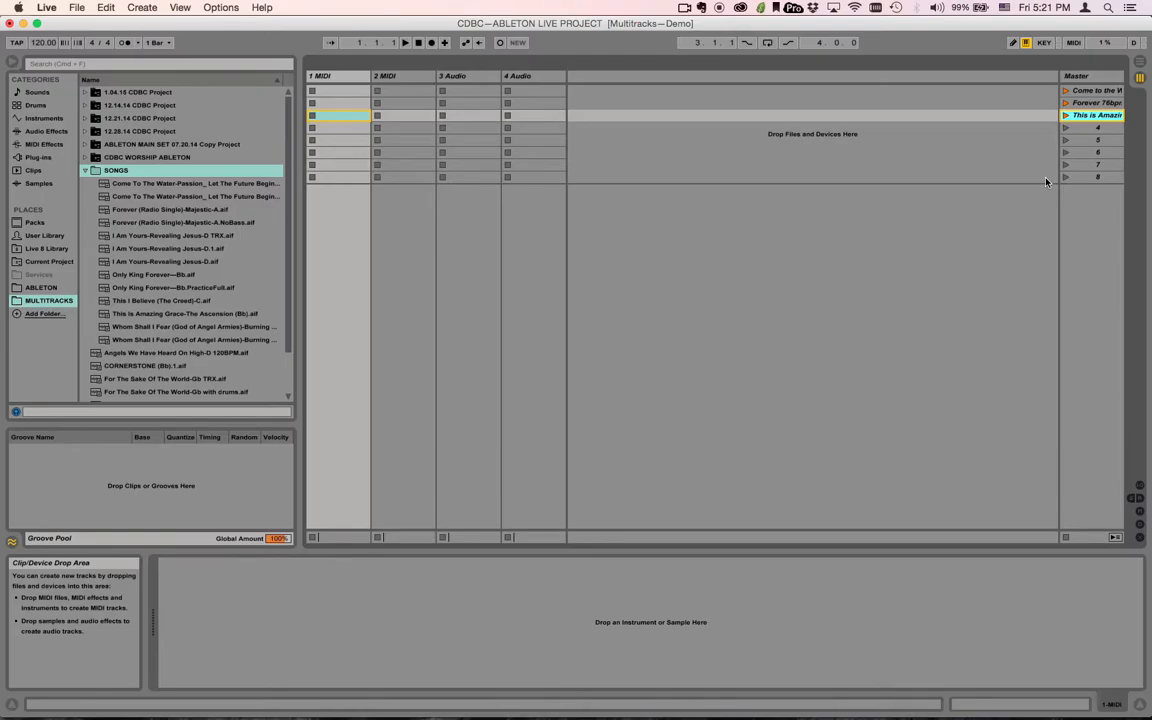
left_click(1140, 514)
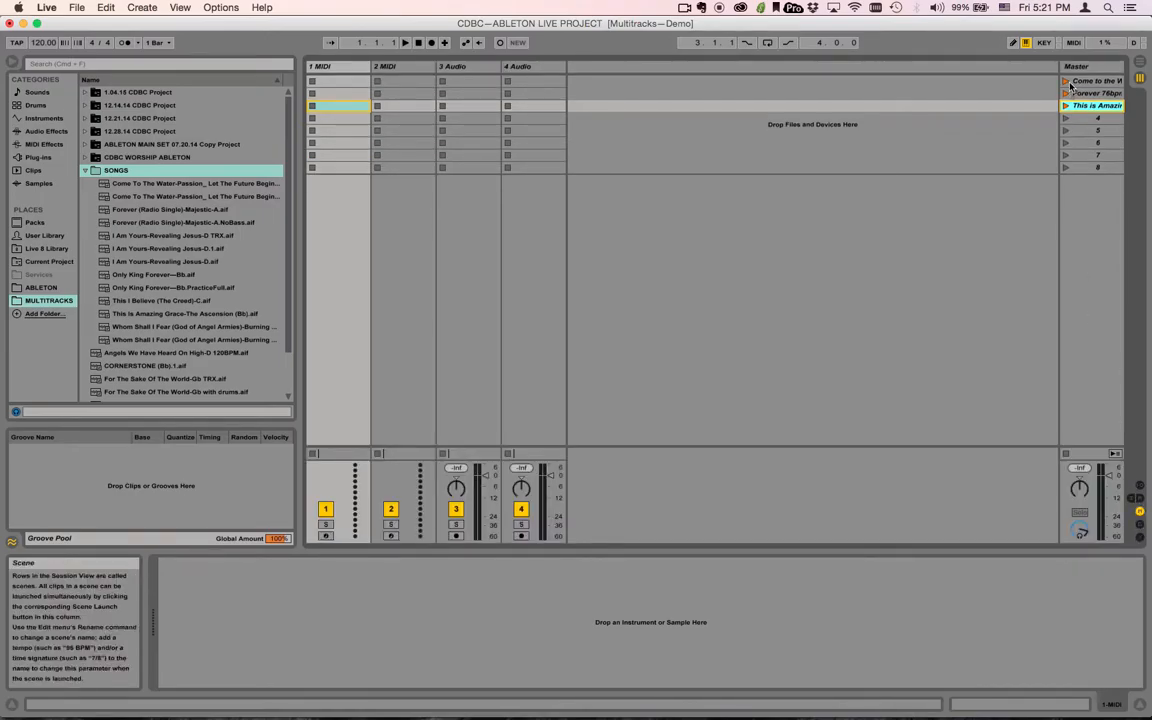
left_click_drag(1061, 66, 855, 67)
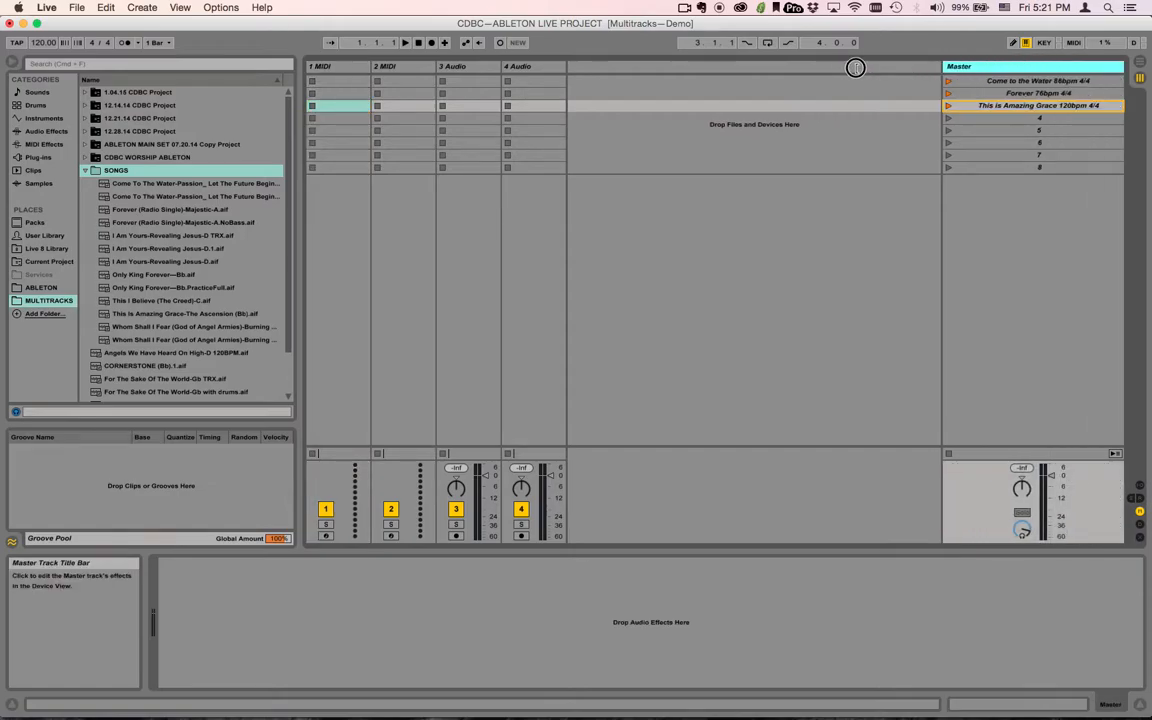
left_click(1008, 82)
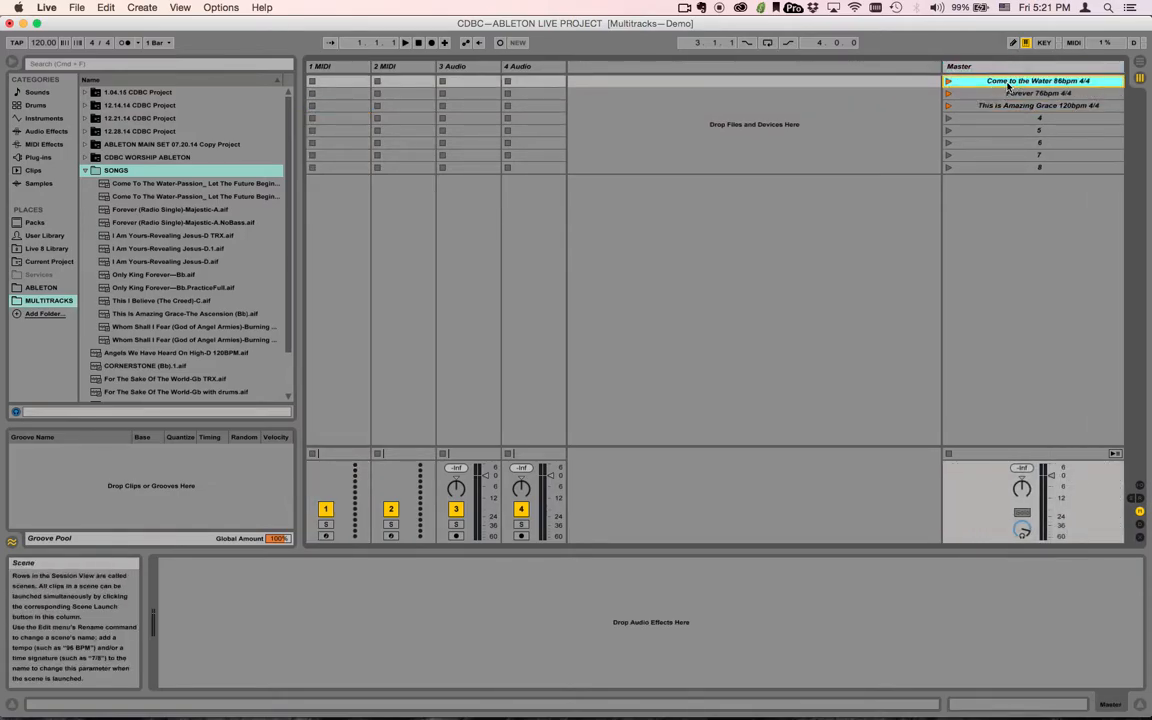
Step: Delete the two MIDI tracks, leaving only the audio tracks
left_click(330, 68)
left_click(405, 68, "shift")
key("Delete")
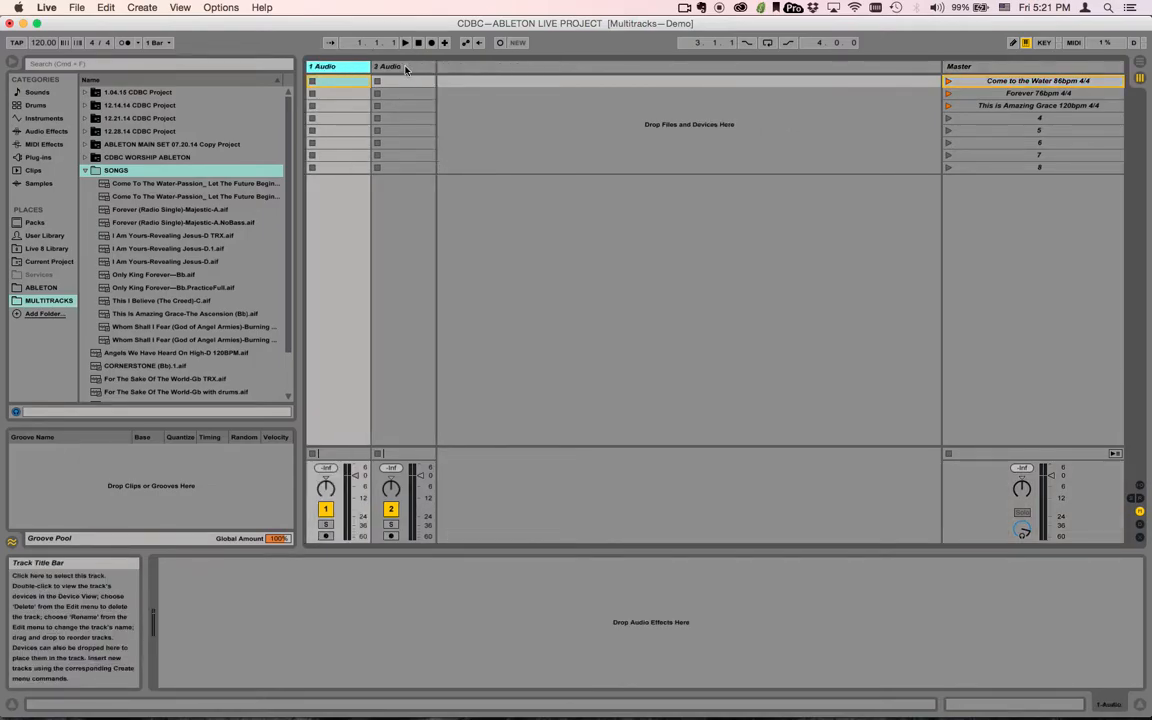
Step: Load the first "Come To The Water" file from SONGS into the second audio track's first slot and rename the track TRX
left_click(136, 187)
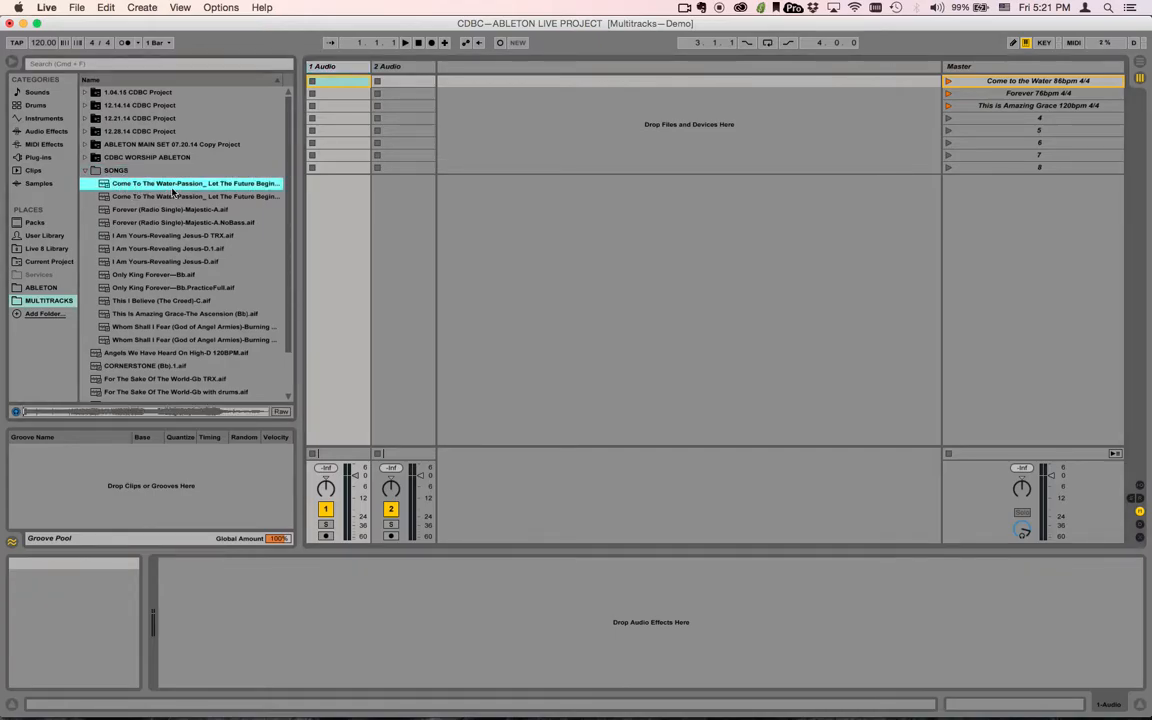
left_click_drag(132, 180, 389, 81)
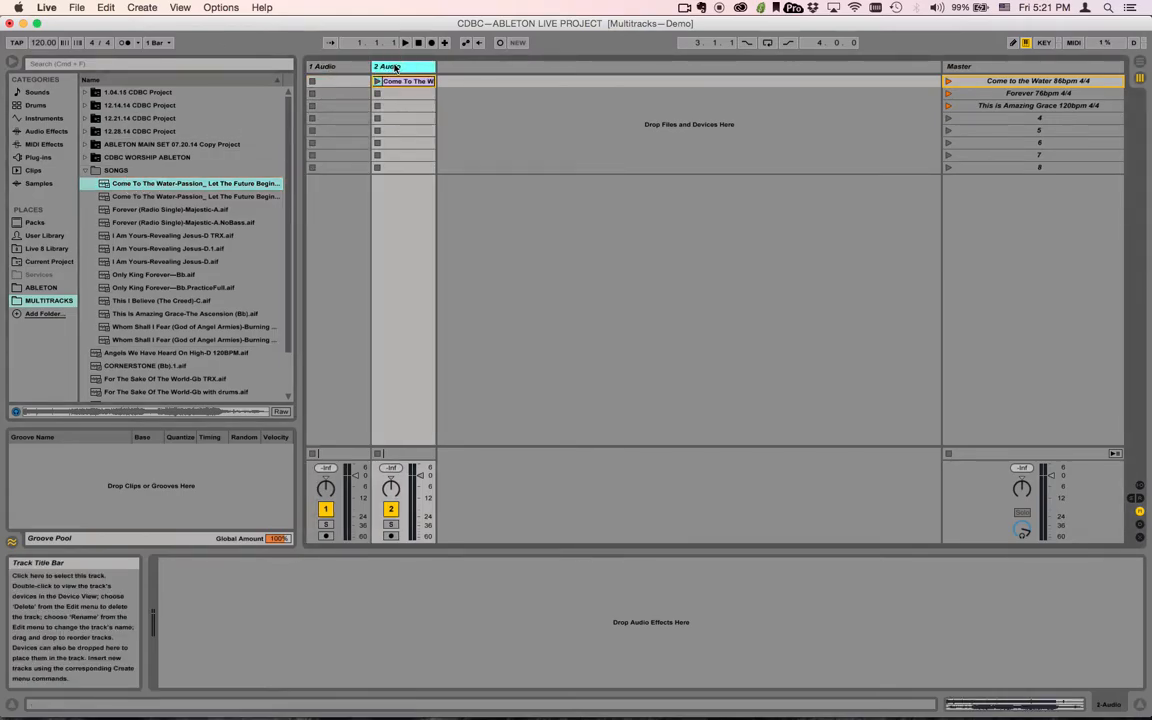
key("super+r")
type("TRX")
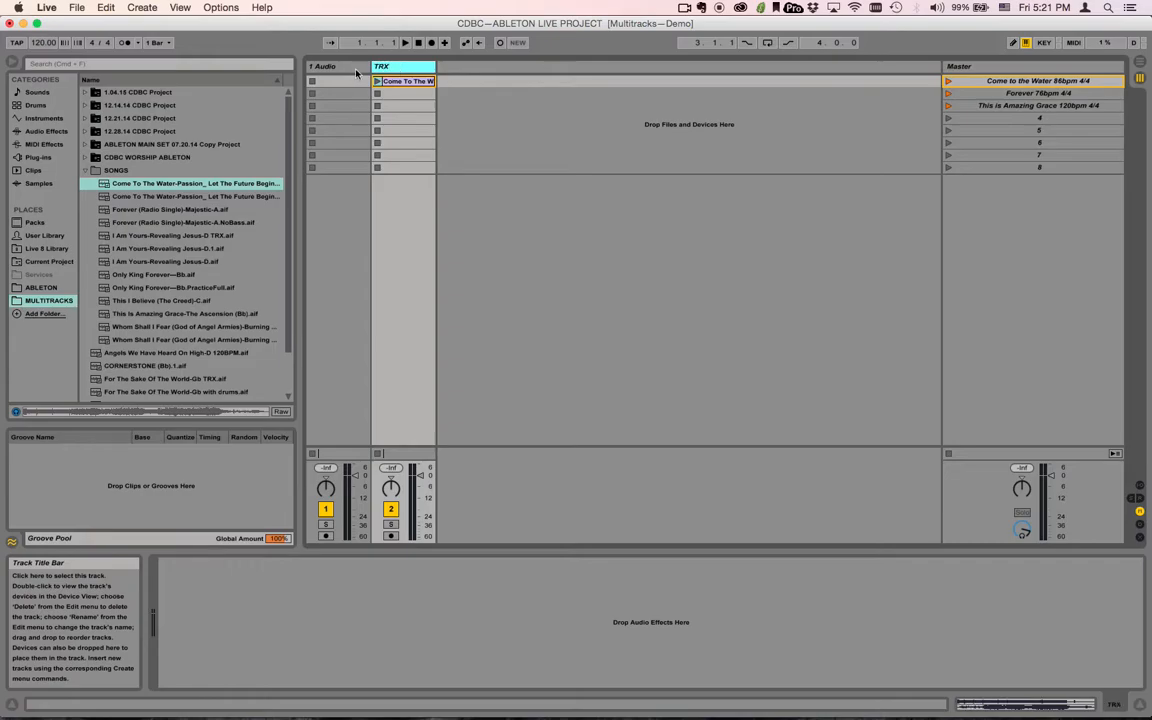
Step: Rename the first audio track CLICK/CUE
left_click(343, 68)
key("super+r")
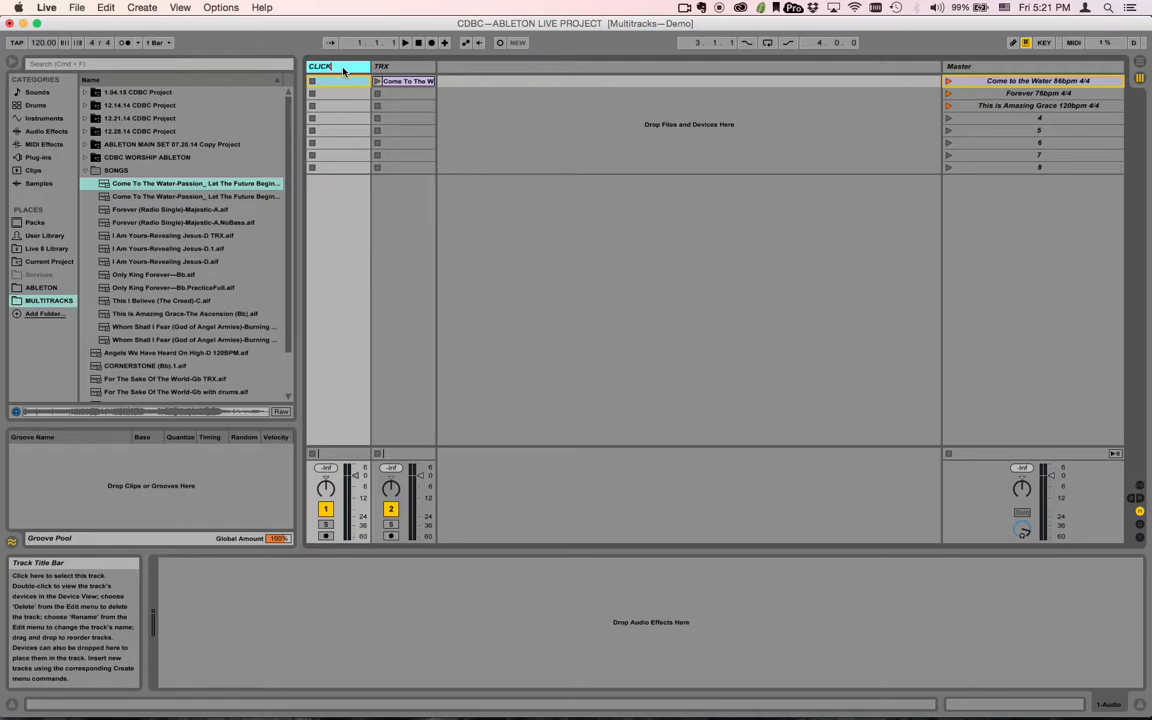
type("CLICK/CUE")
key("Return")
Step: Hide the browser and widen the CLICK/CUE and TRX tracks to match the Master track
left_click(12, 60)
left_click_drag(155, 66, 272, 66)
left_click_drag(94, 66, 208, 66)
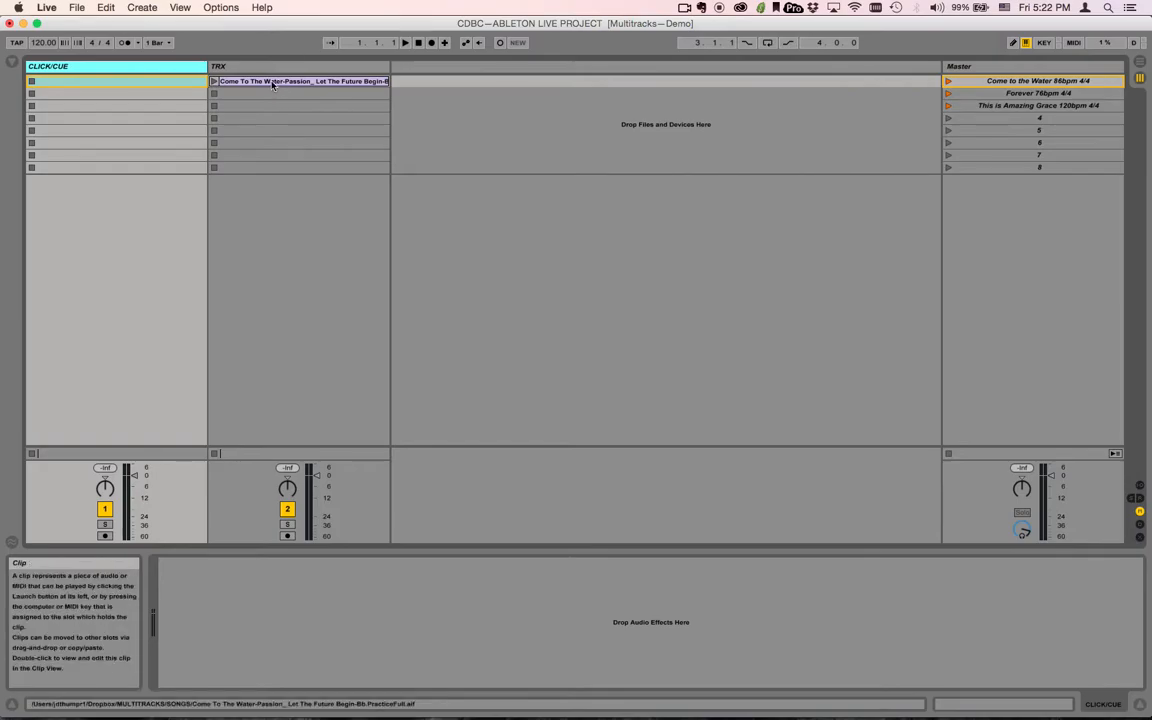
Step: Open the "Come To The Water" clip and move its start marker to about 0:03, at the count-in
double_click(272, 82)
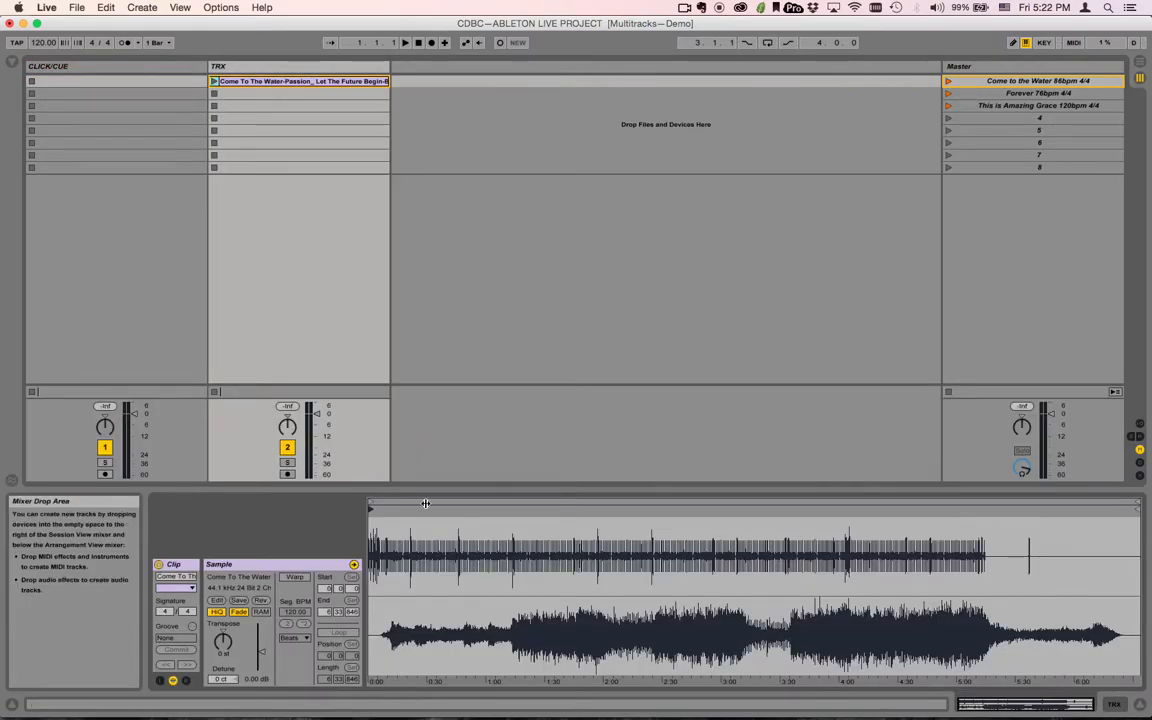
mouse_move(398, 516)
left_mouse_down()
mouse_move(398, 526)
mouse_move(398, 514)
left_mouse_up()
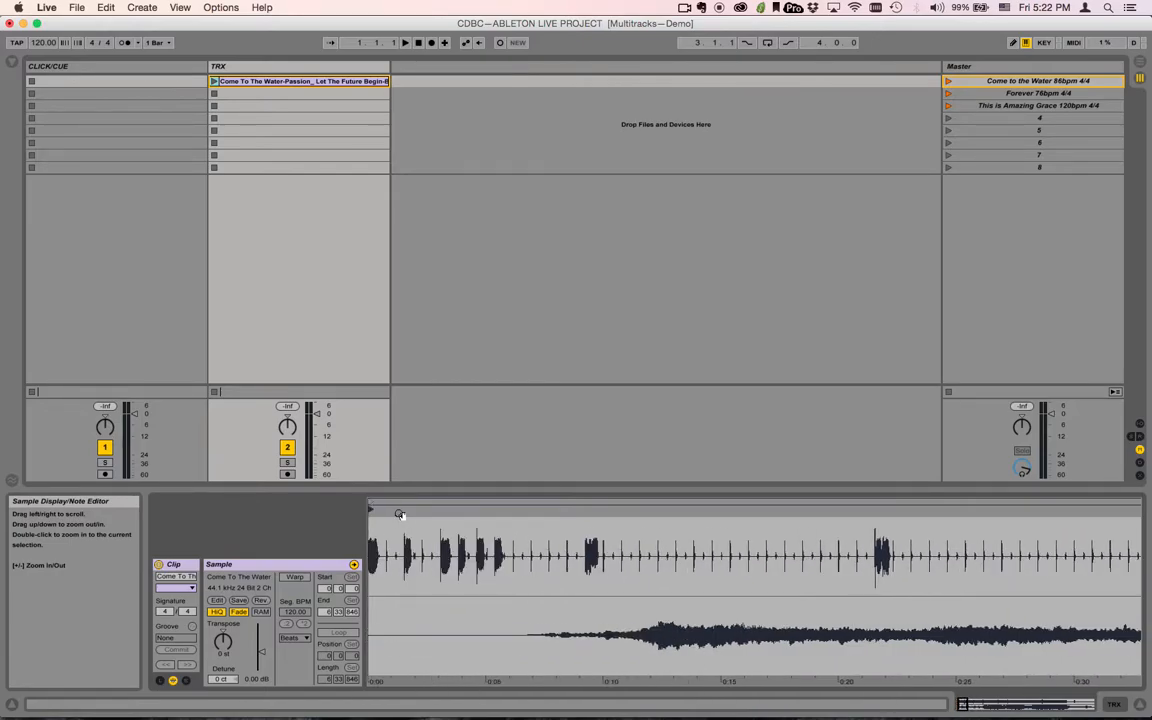
left_click(369, 509)
left_click_drag(369, 509, 441, 509)
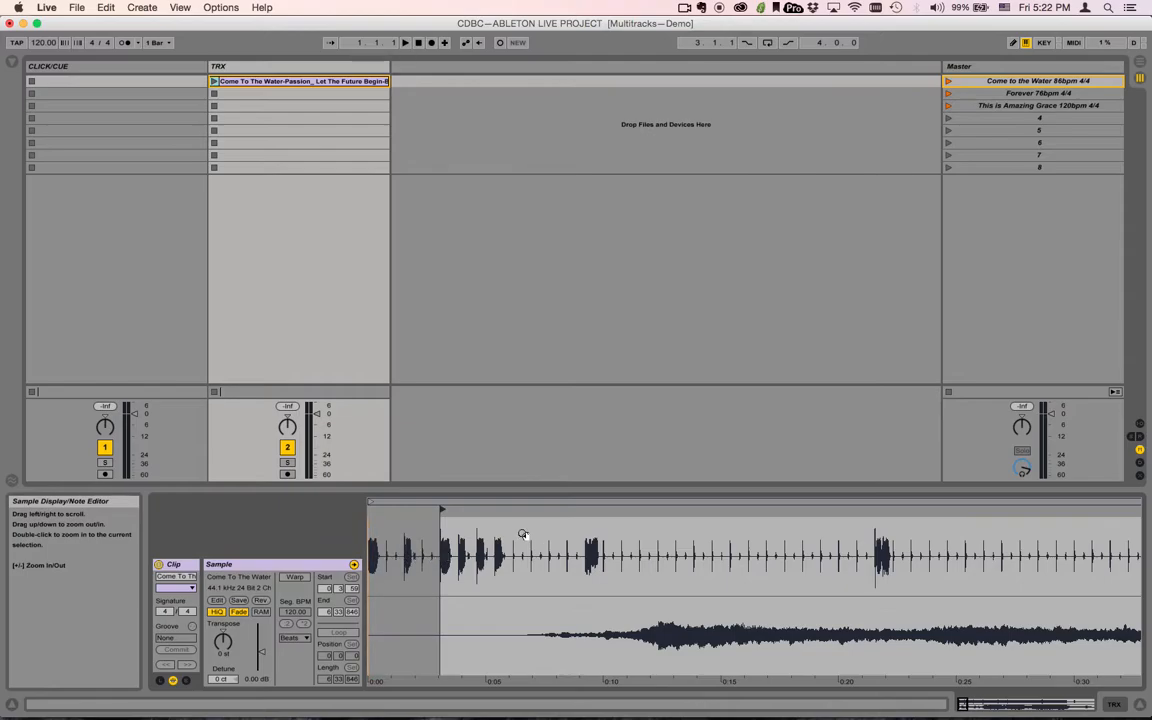
Step: Review the end of the clip's waveform and turn on Warp for the clip
left_click_drag(522, 537, 522, 420)
left_click_drag(1078, 513, 1078, 575)
scroll(1078, 525, "right", 3)
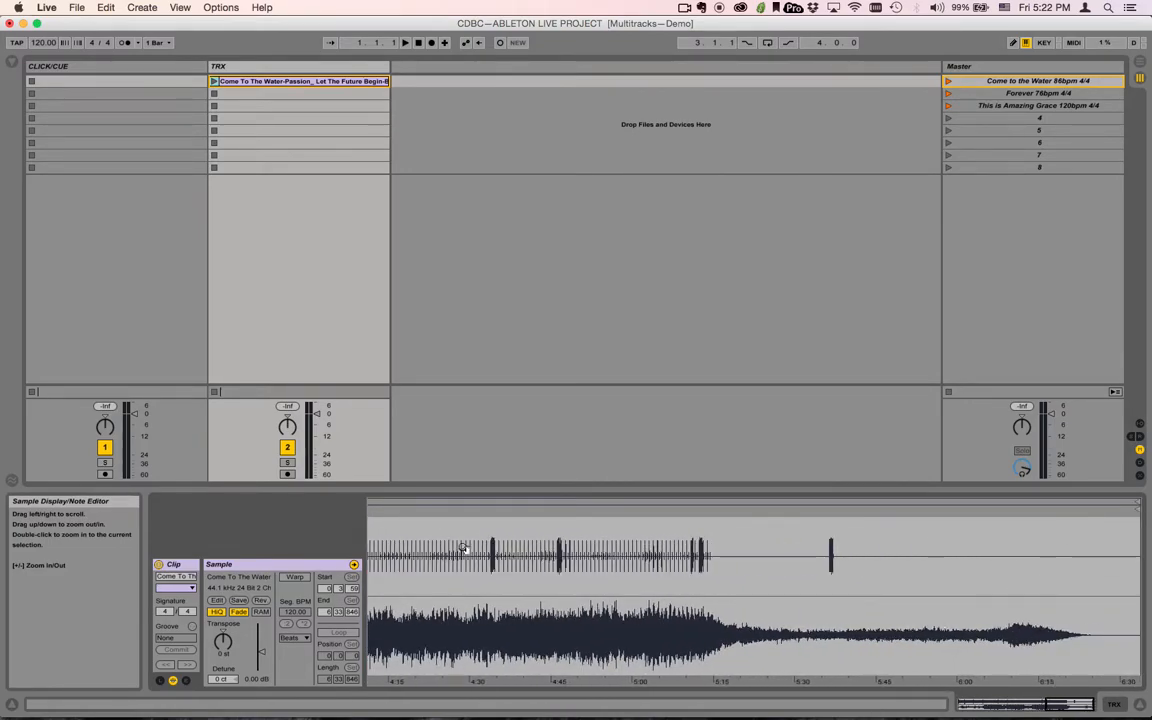
left_click(295, 578)
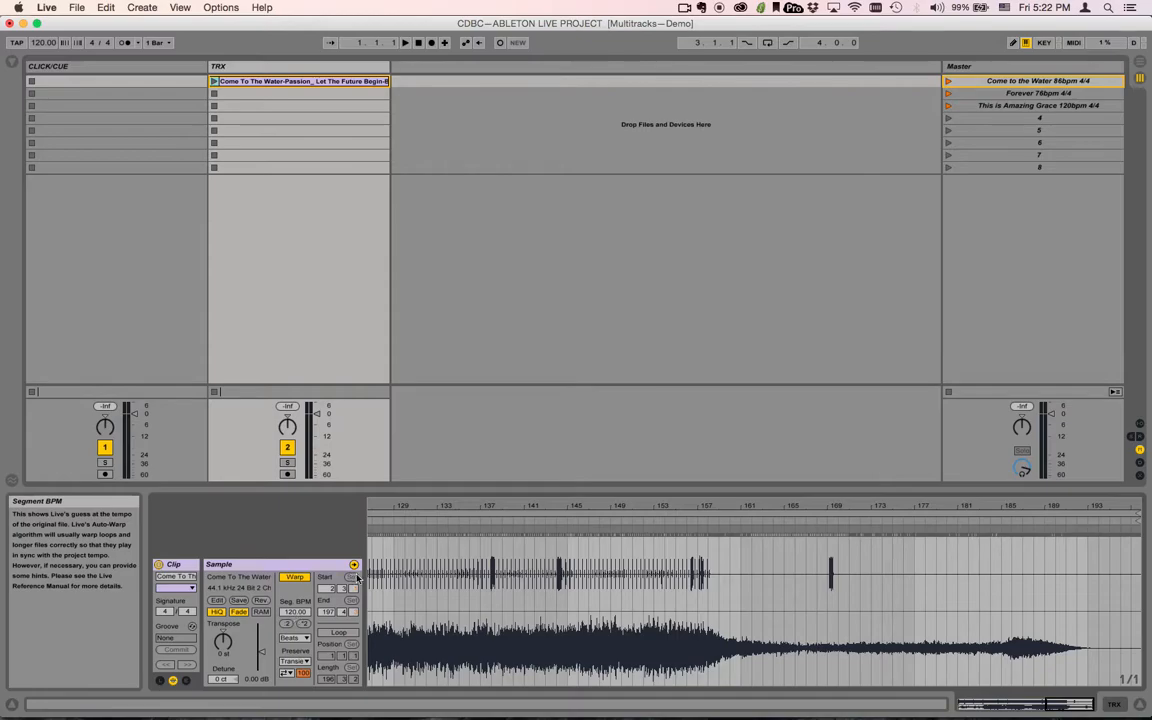
Step: Change the tempo in the first scene's name to 120bpm
left_click(1062, 86)
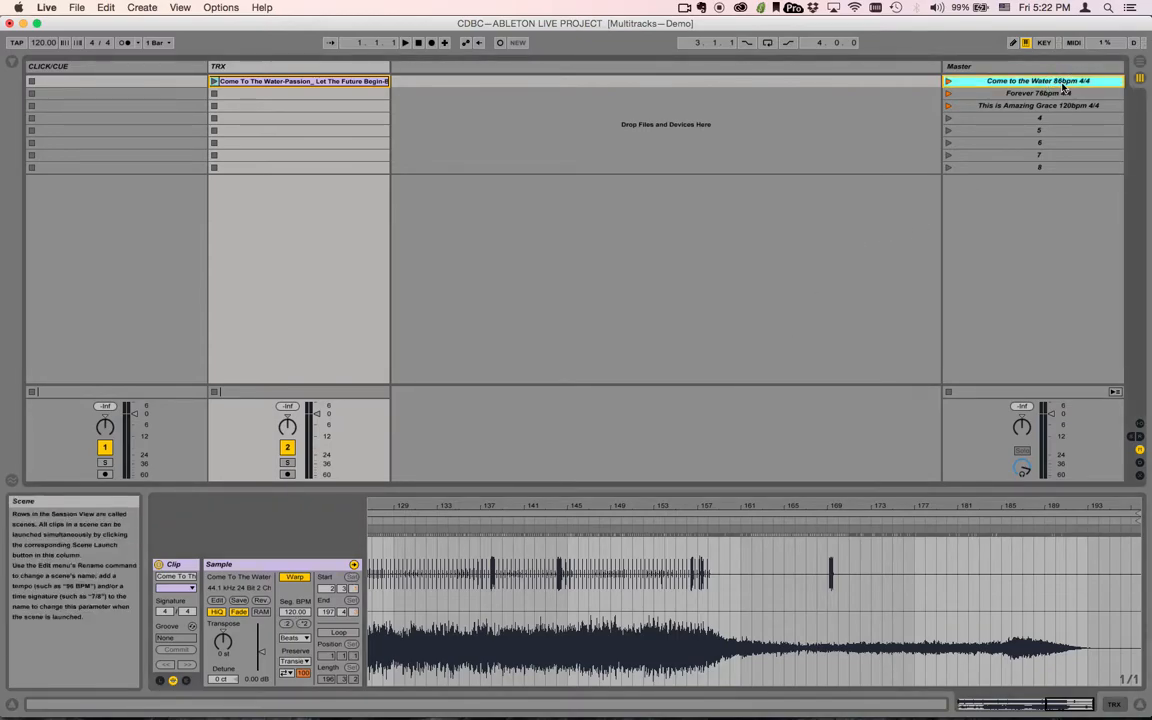
key("BackSpace")
key("BackSpace")
type("120")
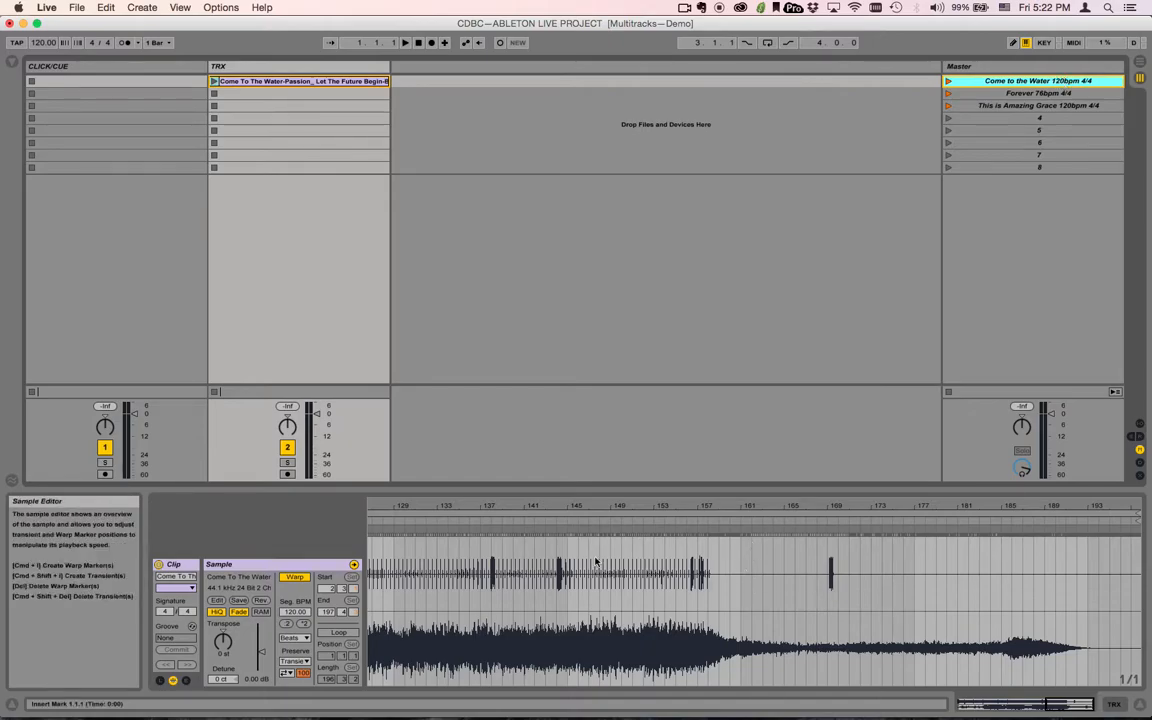
Step: Show the clip's envelopes and choose the Mixer's Track Volume envelope
left_click(187, 681)
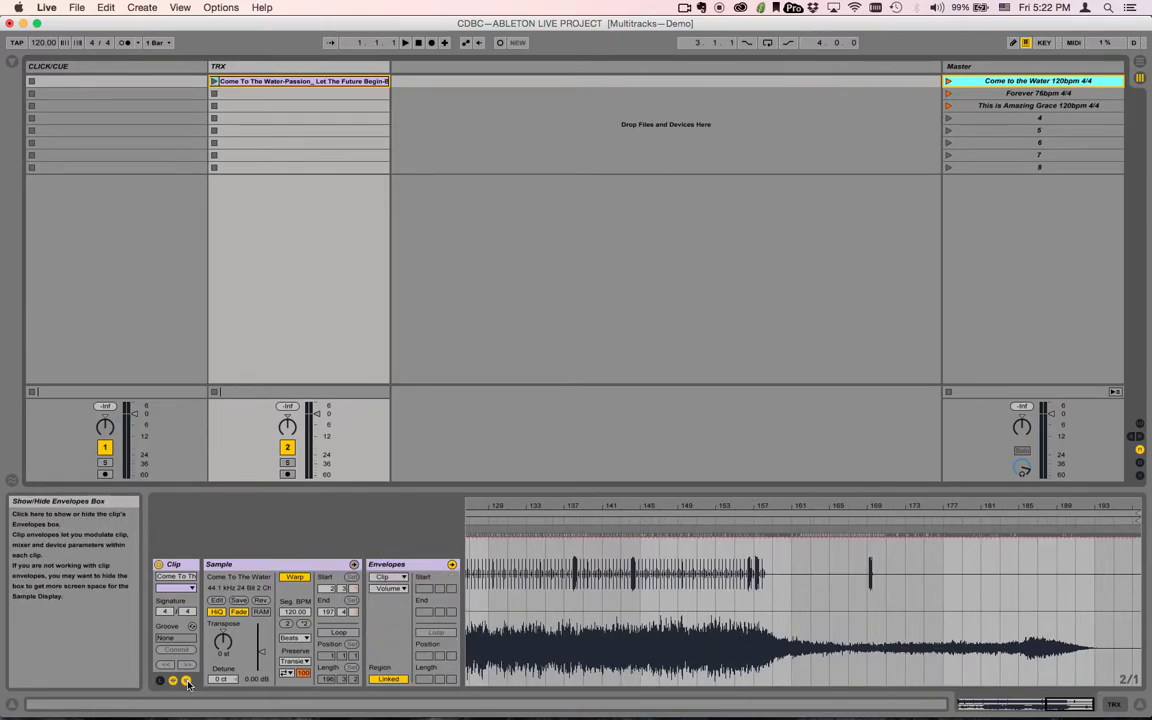
left_click(390, 588)
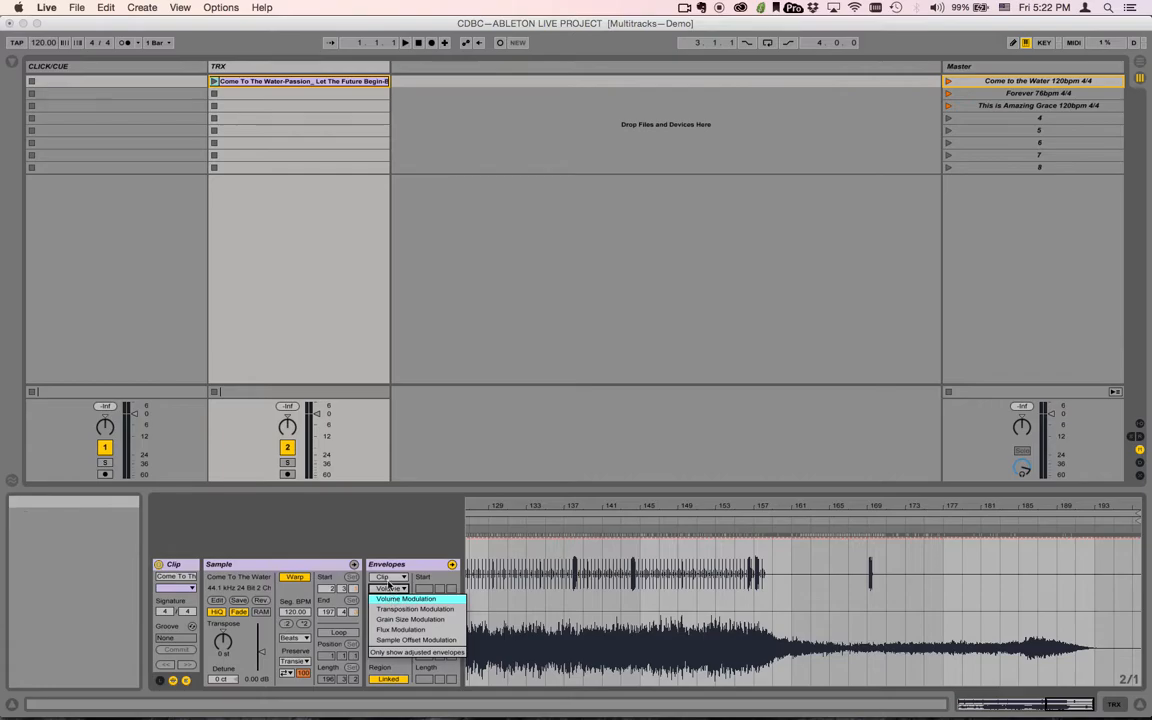
left_click(385, 577)
left_click(385, 577)
left_click(385, 596)
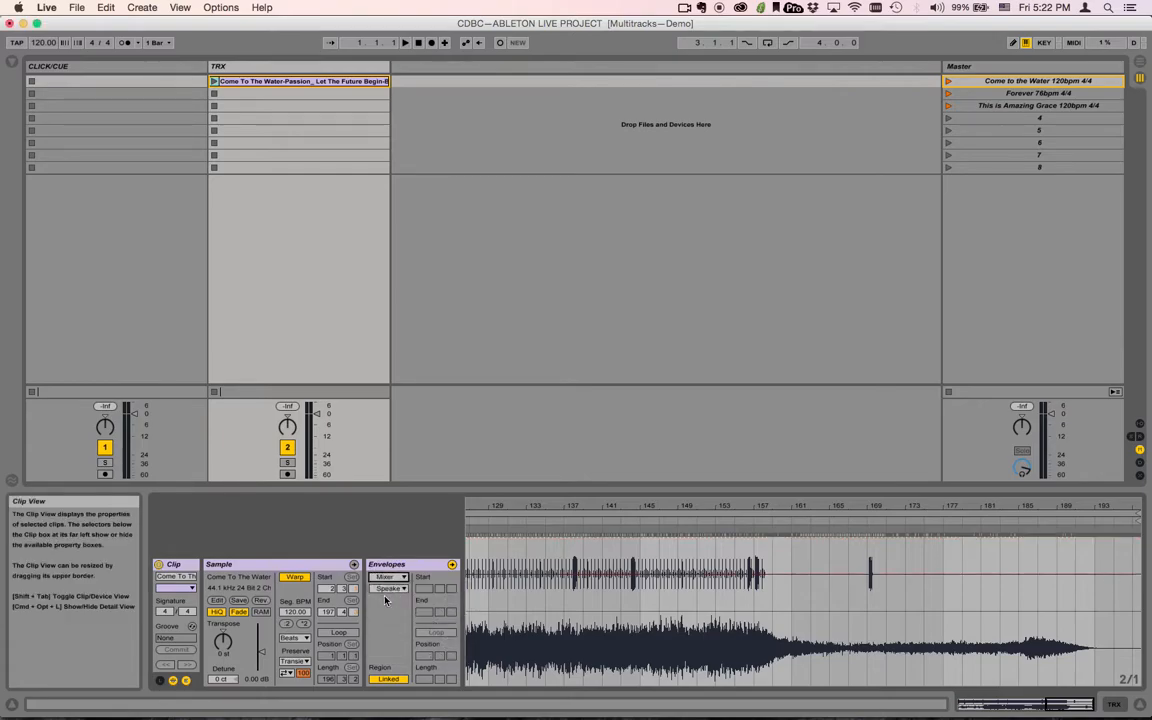
left_click(390, 588)
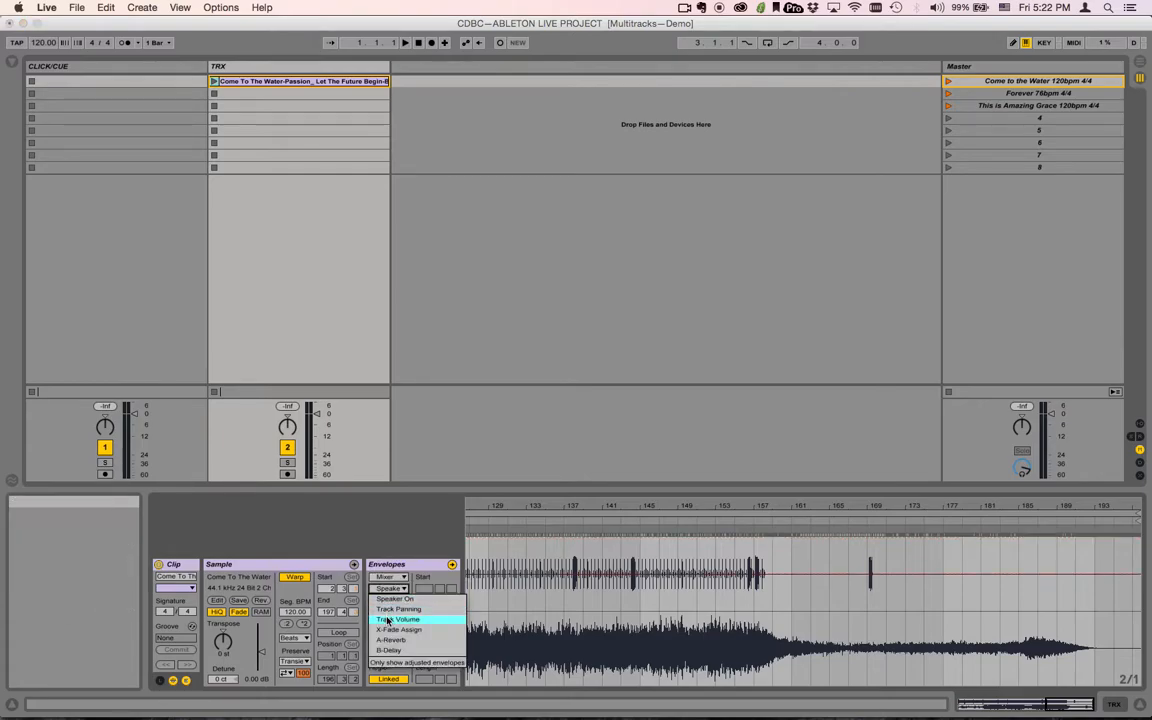
left_click(388, 620)
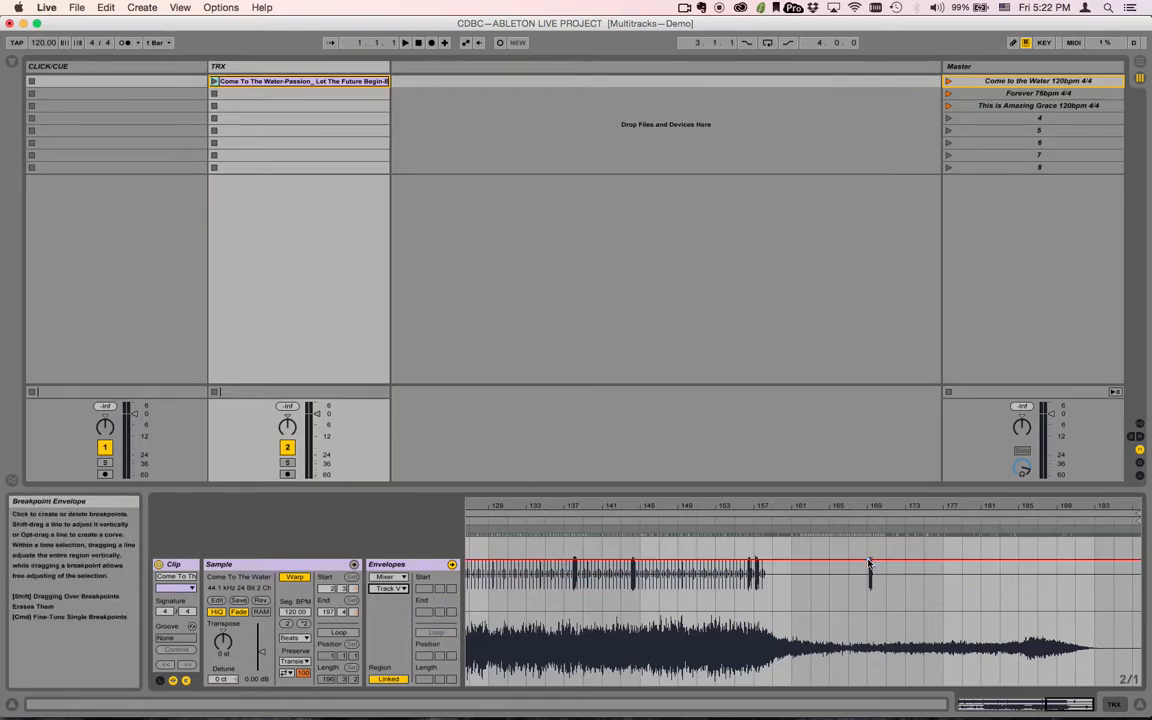
Step: Draw a volume fade-out from about bar 162 down to silence just before bar 165
left_click(803, 561)
left_click_drag(877, 563, 875, 685)
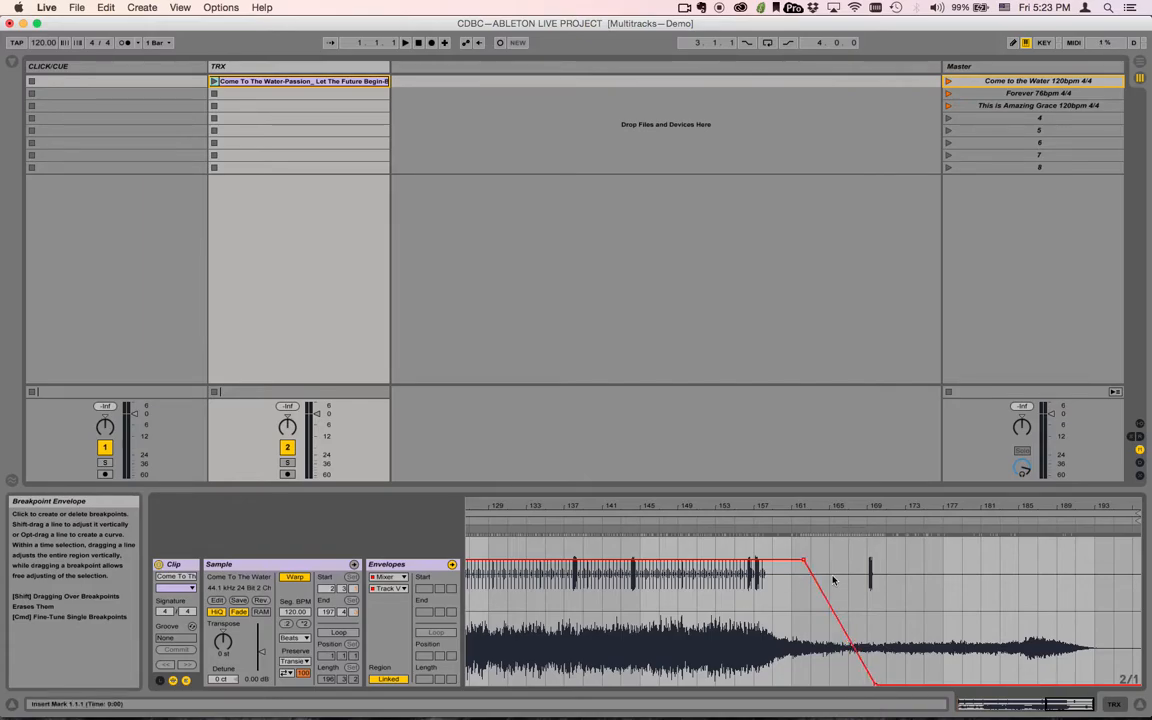
left_click_drag(822, 505, 830, 540)
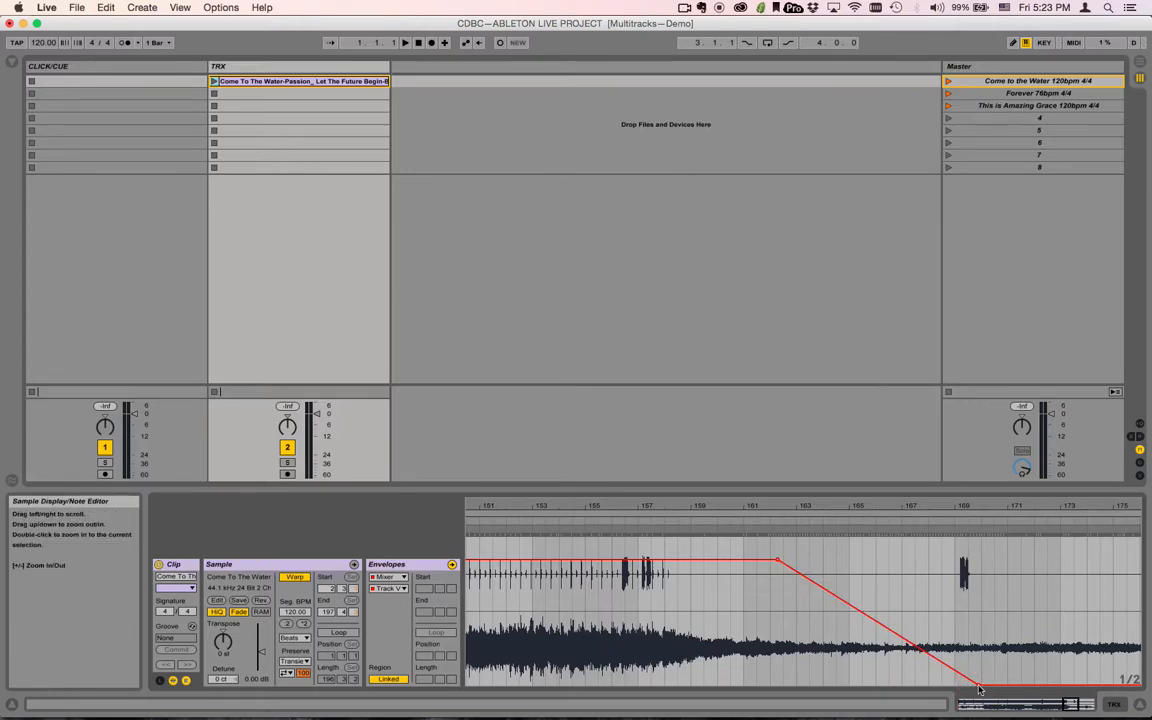
left_click_drag(977, 685, 848, 685)
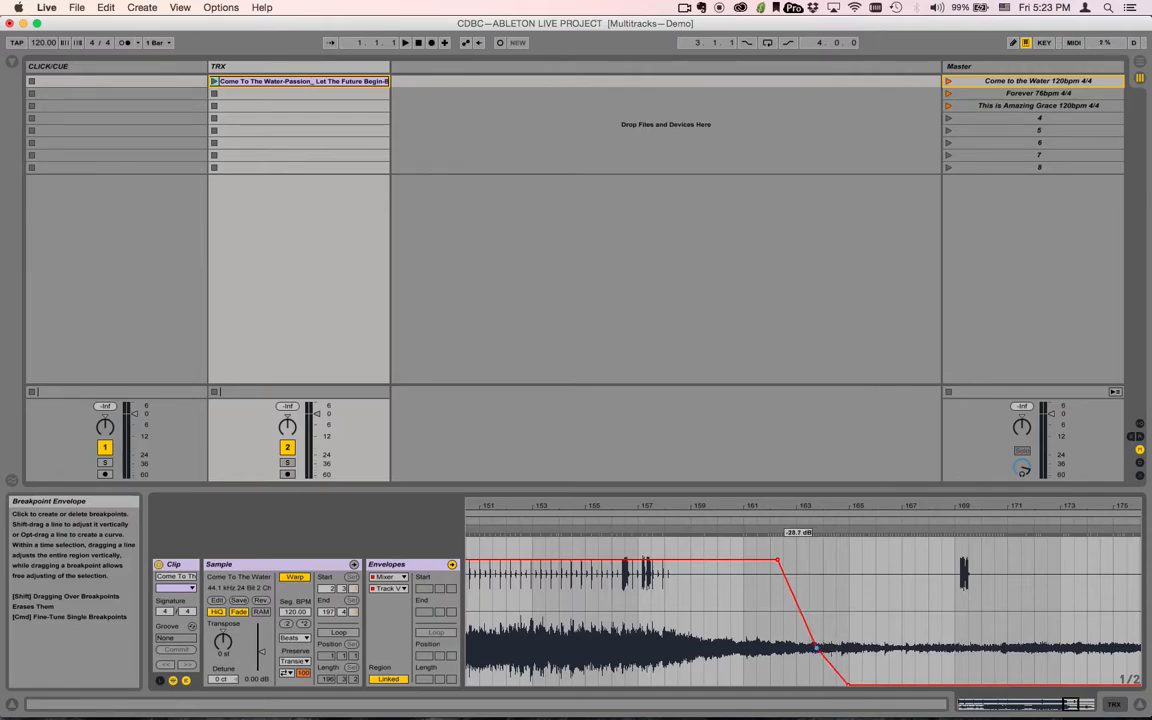
Step: Bend the fade-out into a curve, try shifting its start earlier, and undo that shift
left_click(818, 645)
left_click_drag(823, 634, 828, 657)
left_click_drag(777, 561, 661, 565)
key("super+z")
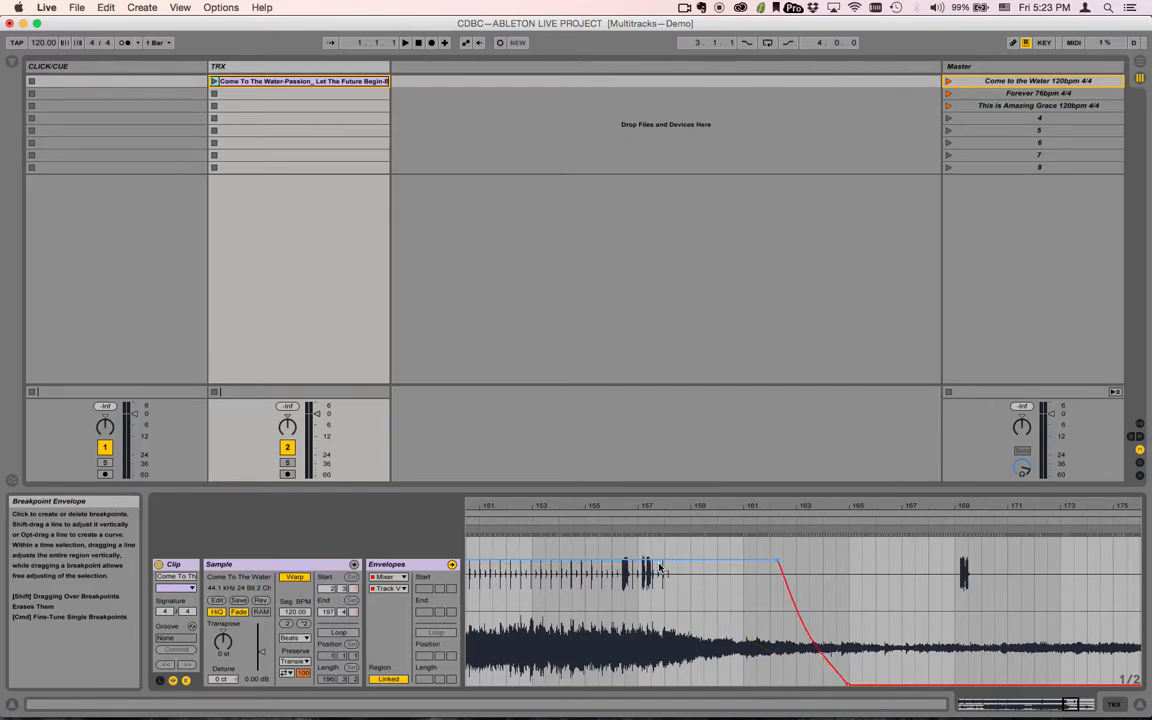
Step: Remove the fade-out's silent end breakpoint to flatten the volume envelope
left_click(779, 562)
key("super+z")
left_click(848, 688)
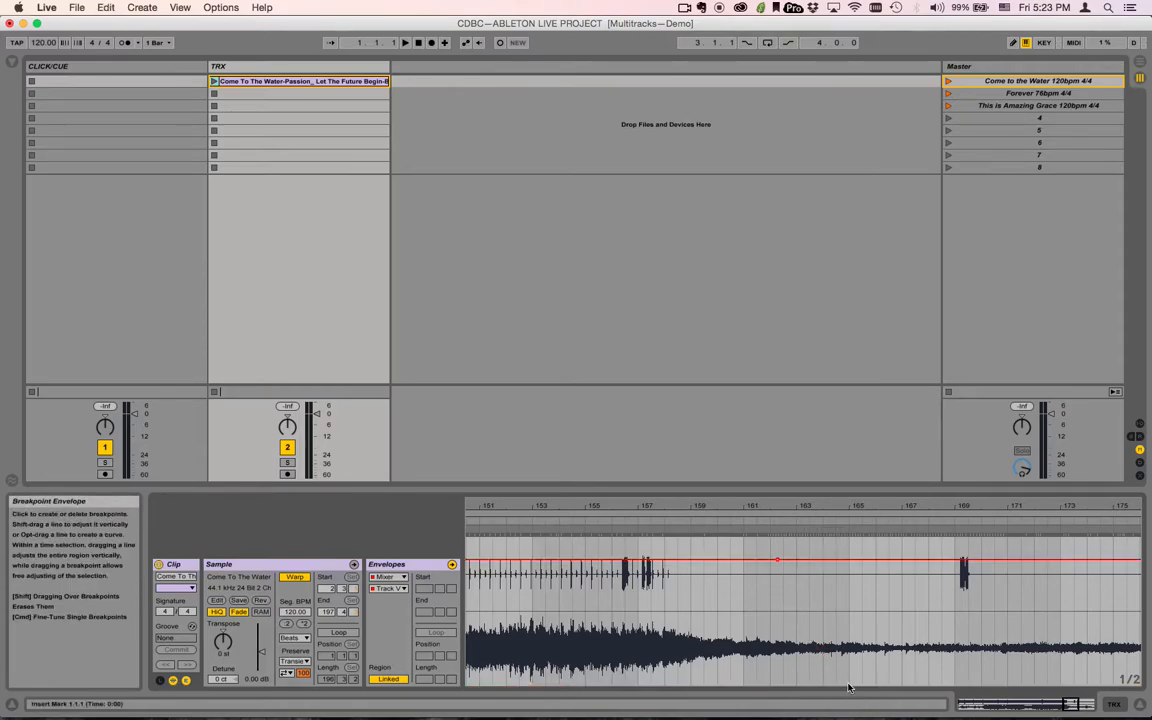
Step: Draw a curved Track Volume fade-out on the TRX clip from about bar 158 down to silence just past bar 162
left_click(670, 559)
left_click_drag(673, 558, 689, 551)
key("super+z")
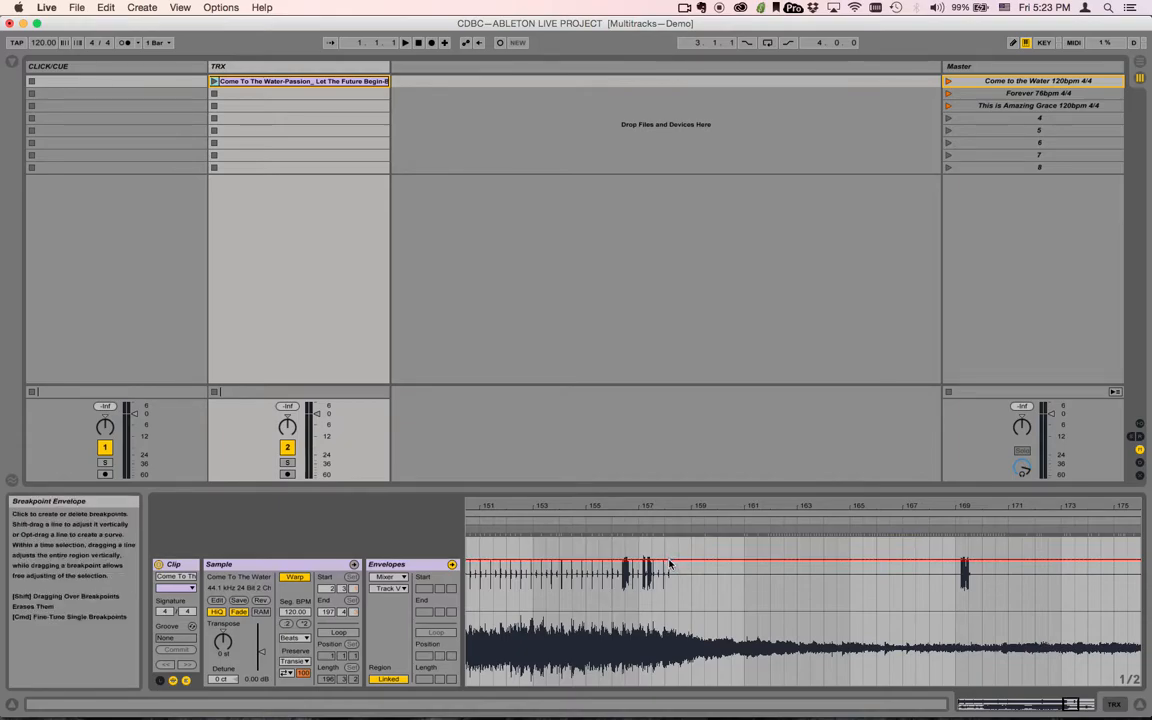
left_click_drag(749, 563, 748, 651)
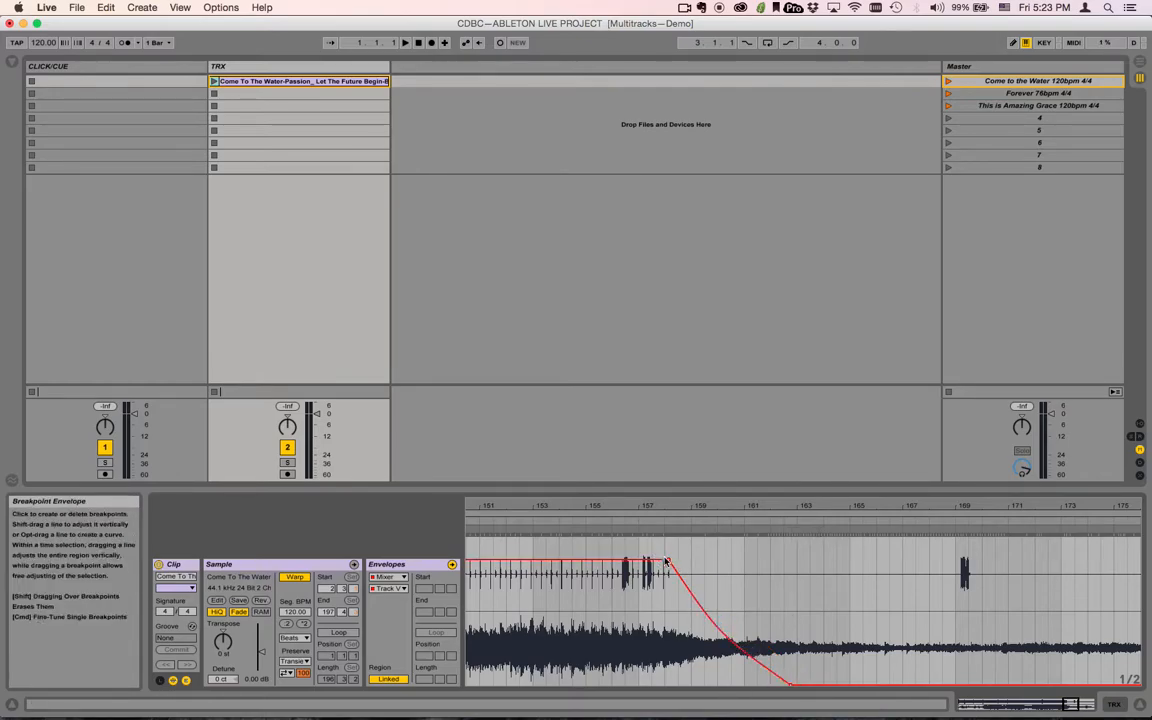
scroll(726, 567, "left", 10)
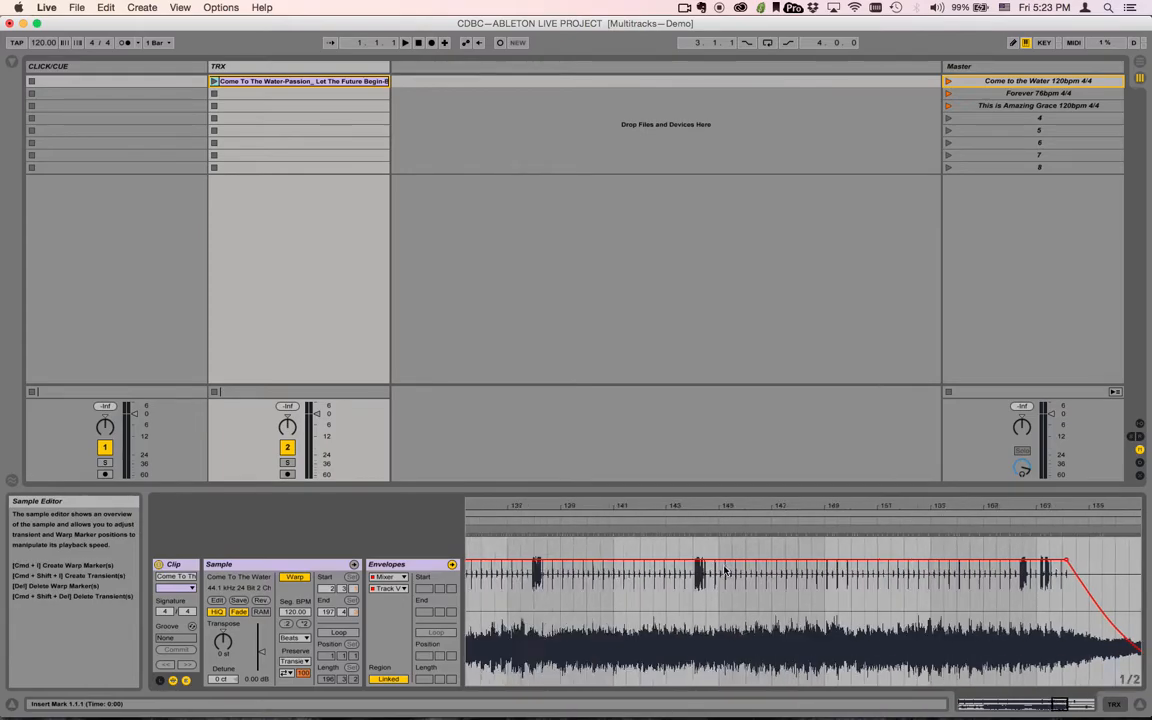
double_click(740, 505)
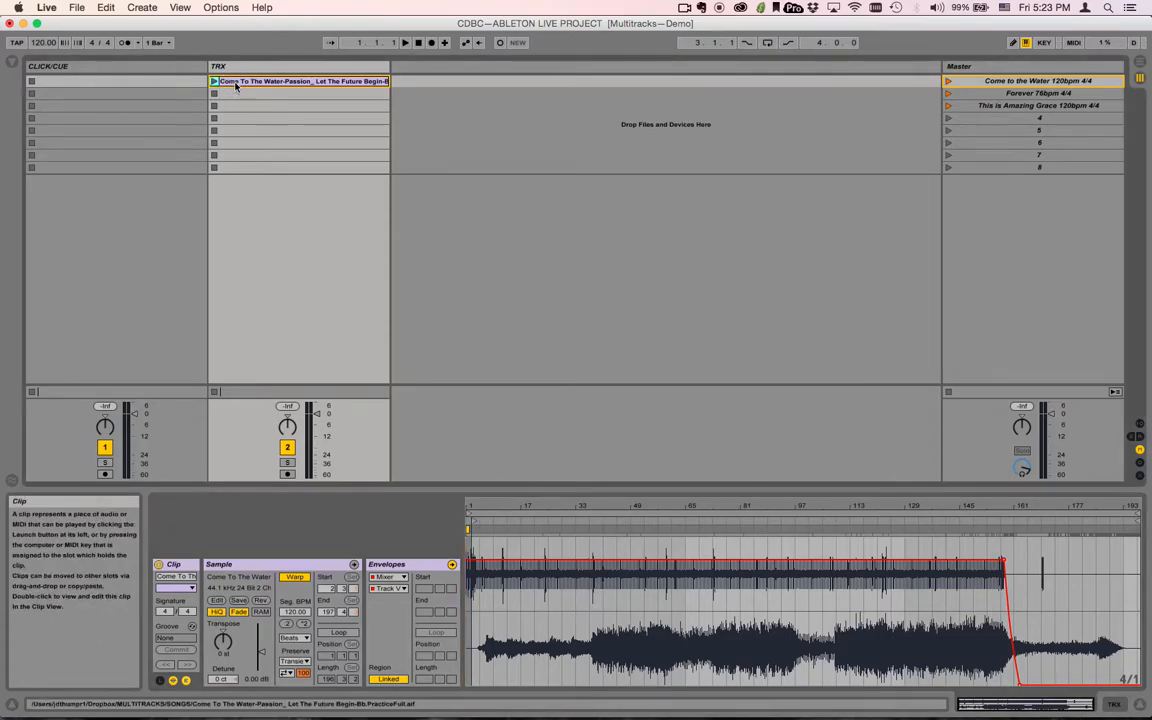
Step: Copy the Come To The Water clip into the CLICK/CUE track's first slot, and pan CLICK/CUE left and TRX right
left_click_drag(235, 86, 168, 86)
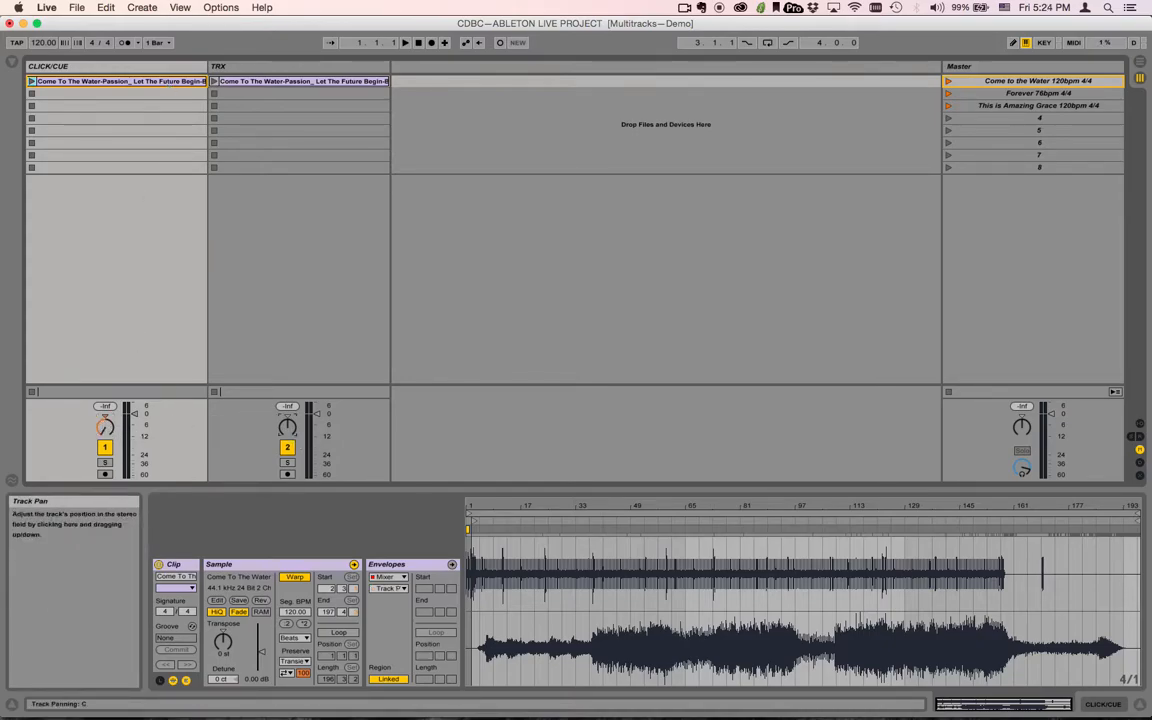
right_click(90, 80)
left_click(85, 81)
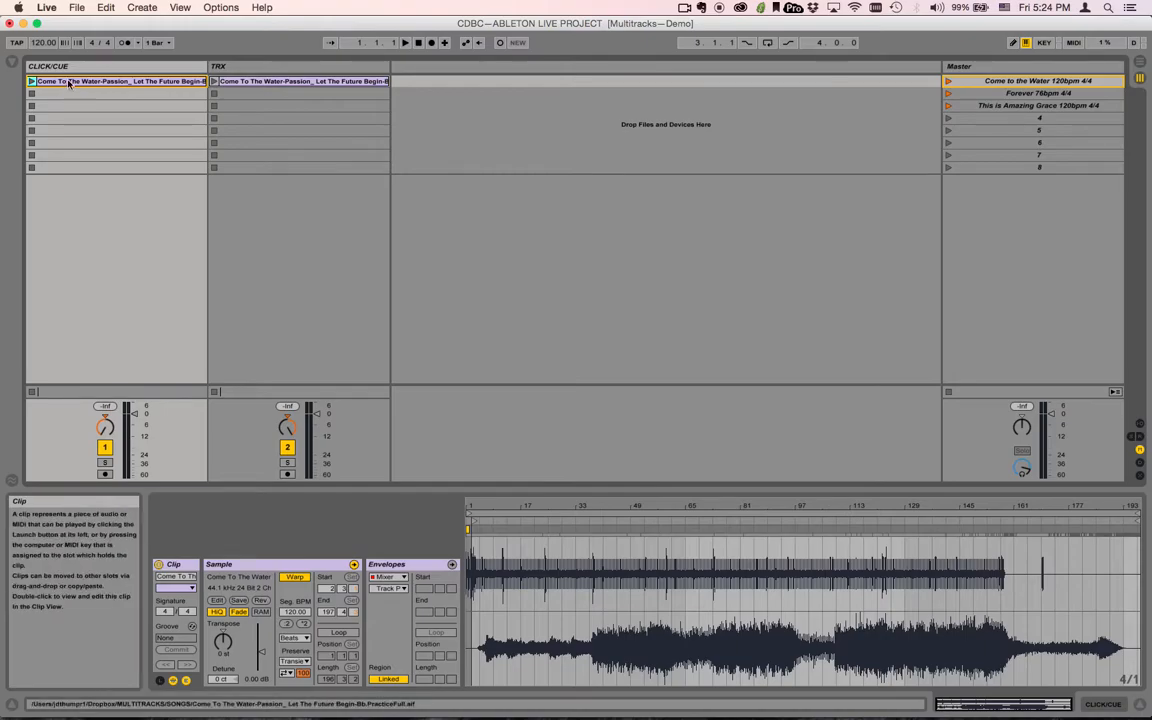
Step: Lower the CLICK/CUE clip's gain to -0.94 dB and narrow the CLICK/CUE and TRX tracks
left_click_drag(262, 650, 261, 652)
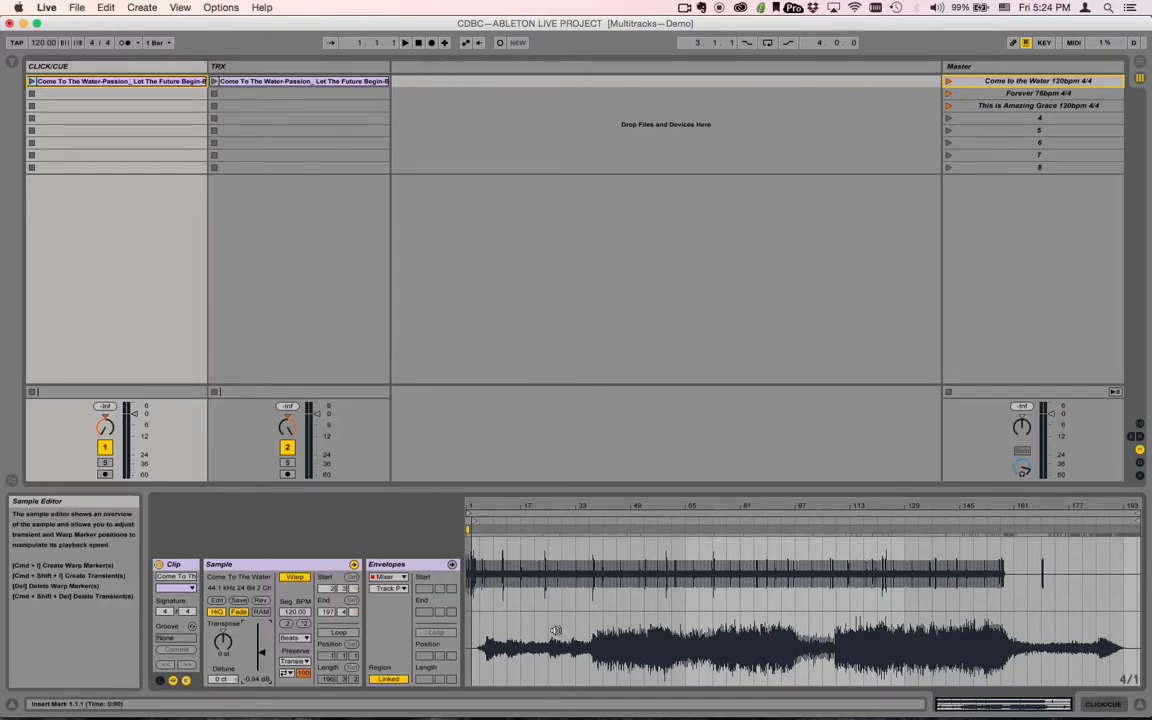
left_click(204, 65)
left_click_drag(204, 65, 168, 66)
left_click_drag(353, 65, 317, 67)
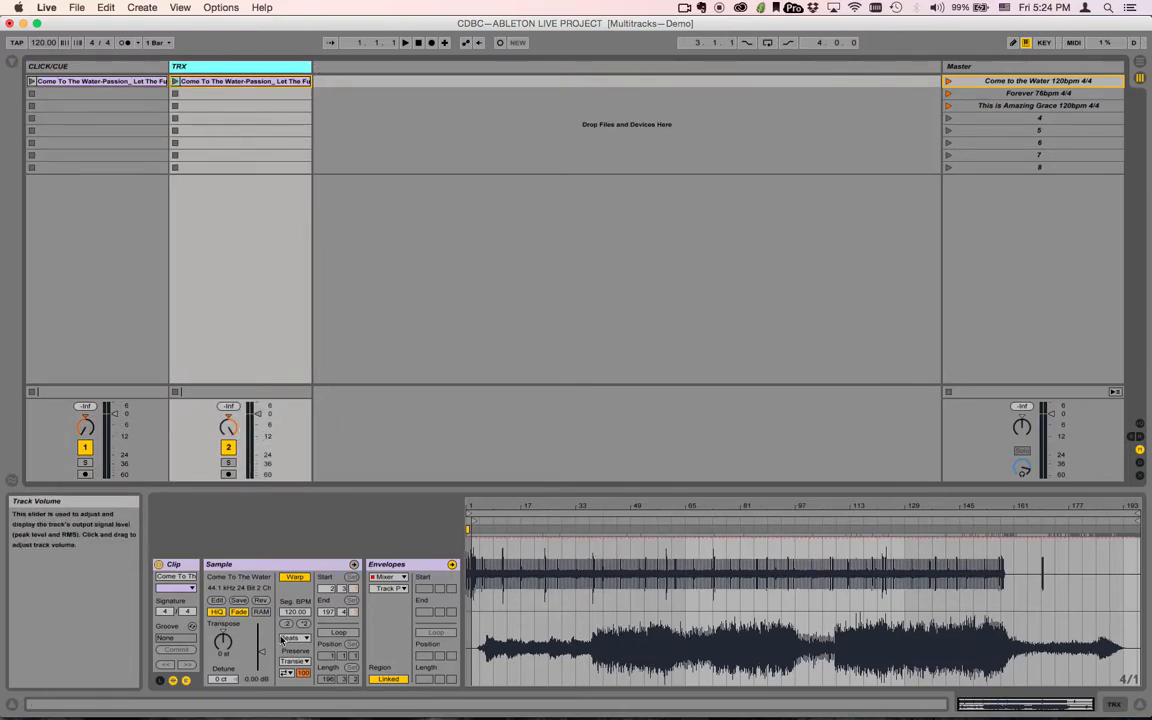
left_click(111, 85)
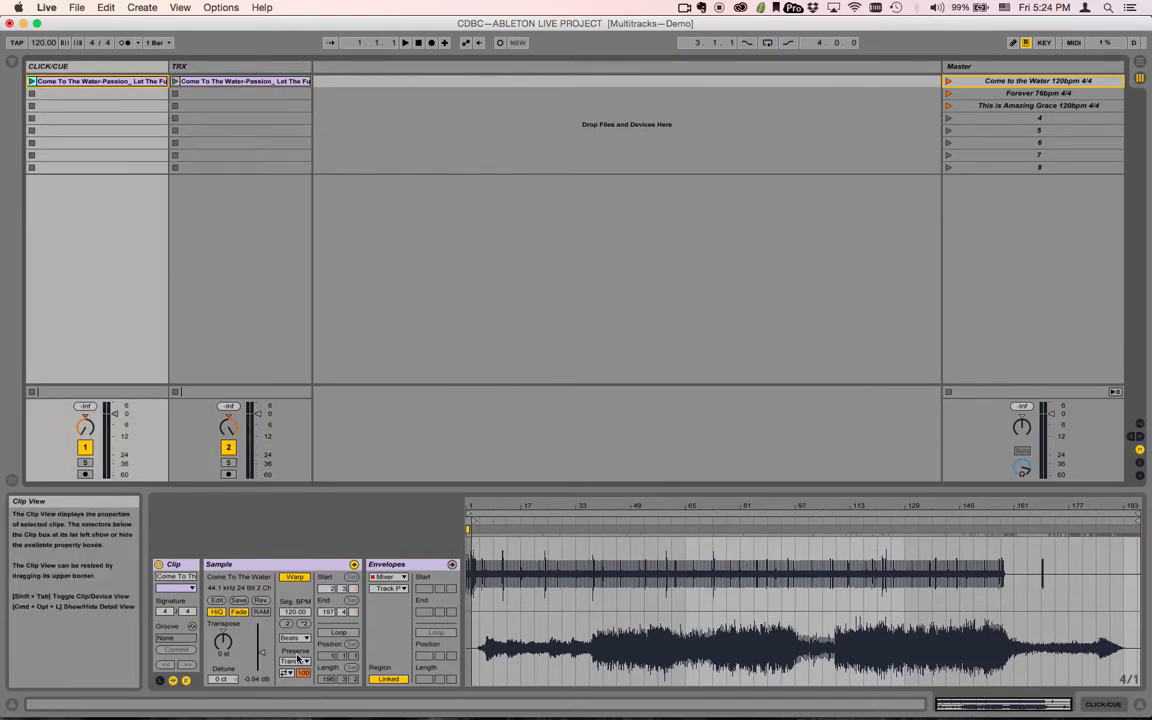
Step: Load Forever (Radio Single)-Majestic-A.NoBass.aif from the SONGS folder into the TRX slot of the Forever scene
left_click(1035, 92)
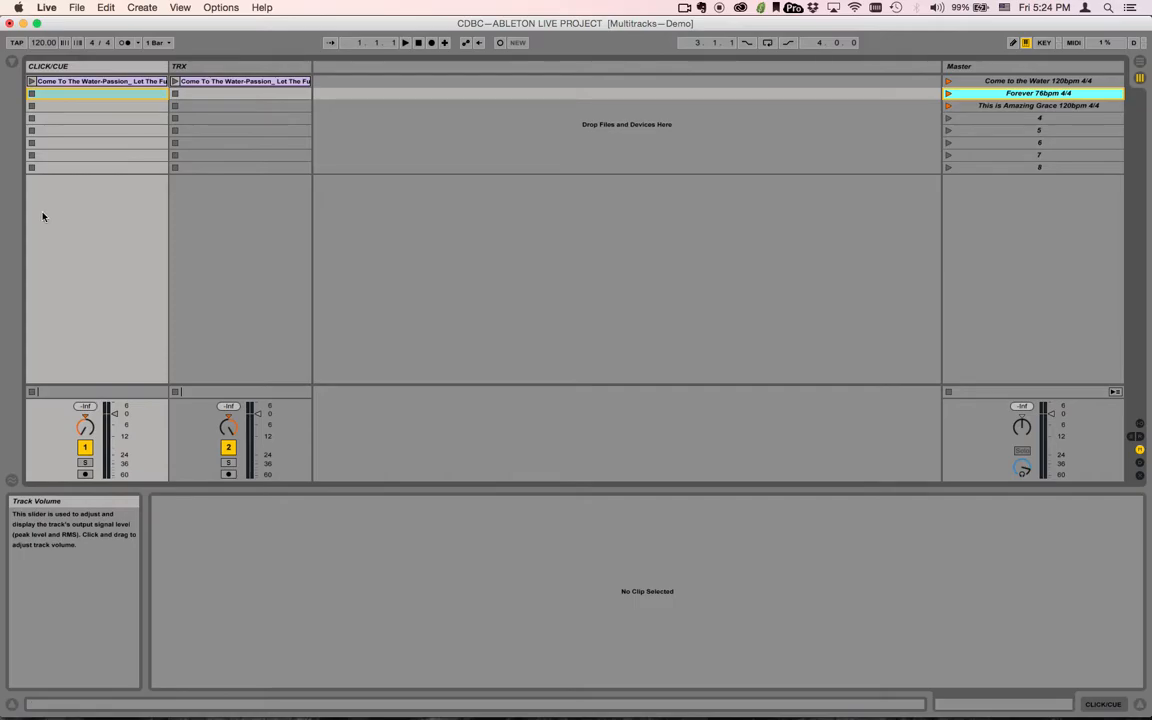
left_click(11, 61)
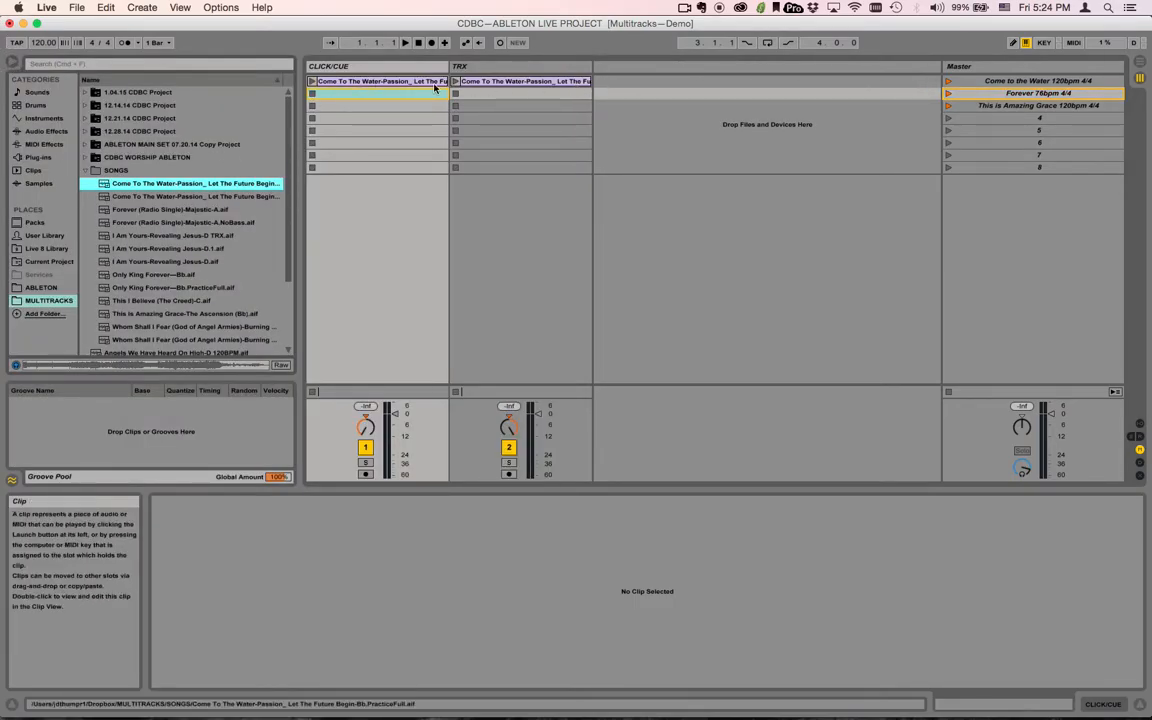
left_click(390, 81)
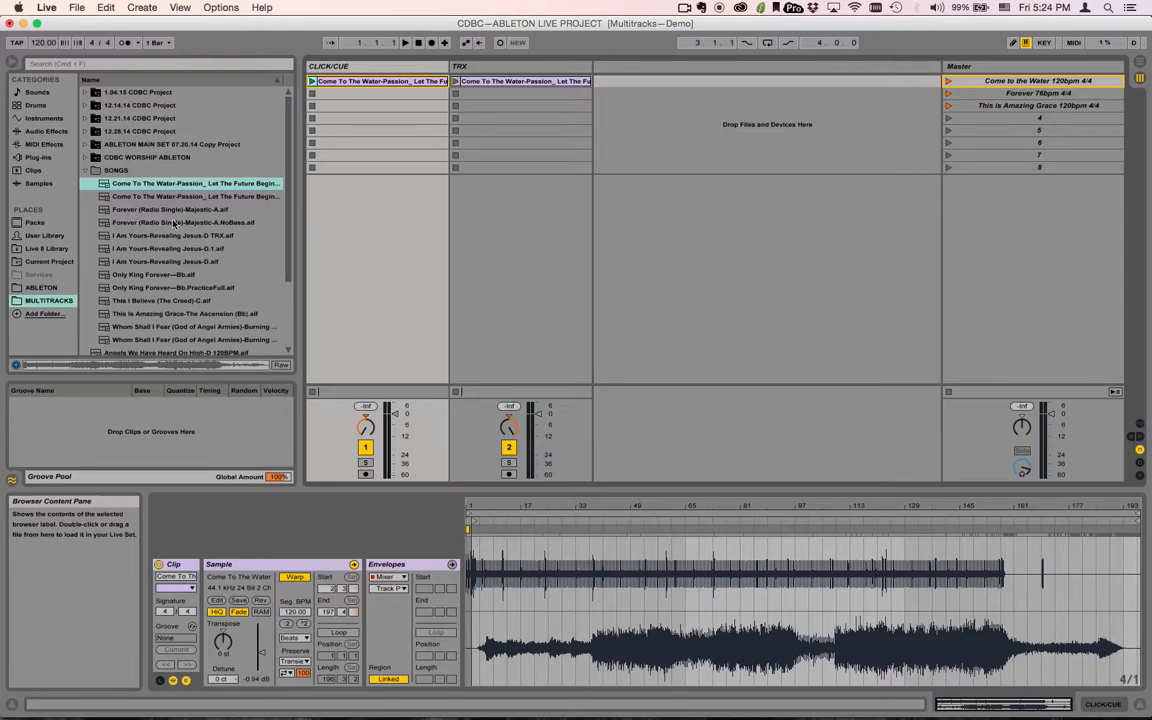
left_click_drag(182, 226, 520, 95)
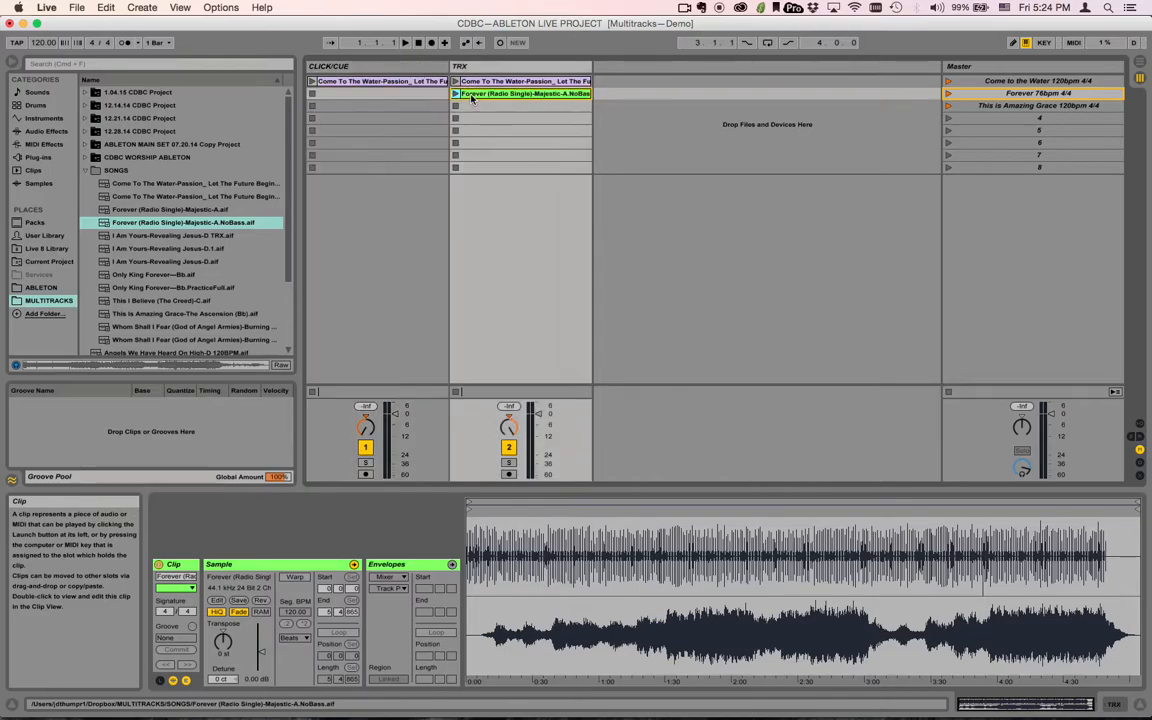
Step: Move the Forever clip's start marker to about 0:03 and copy the clip into the CLICK/CUE track's second slot
left_click_drag(545, 533, 553, 558)
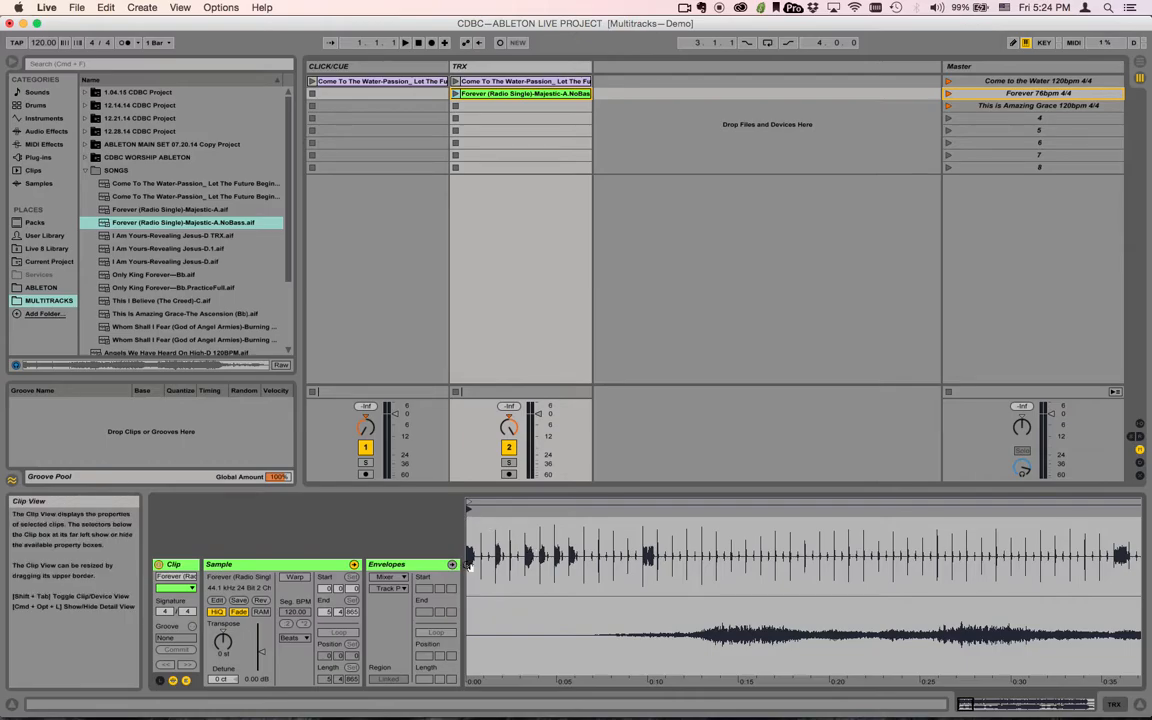
left_click_drag(468, 509, 526, 509)
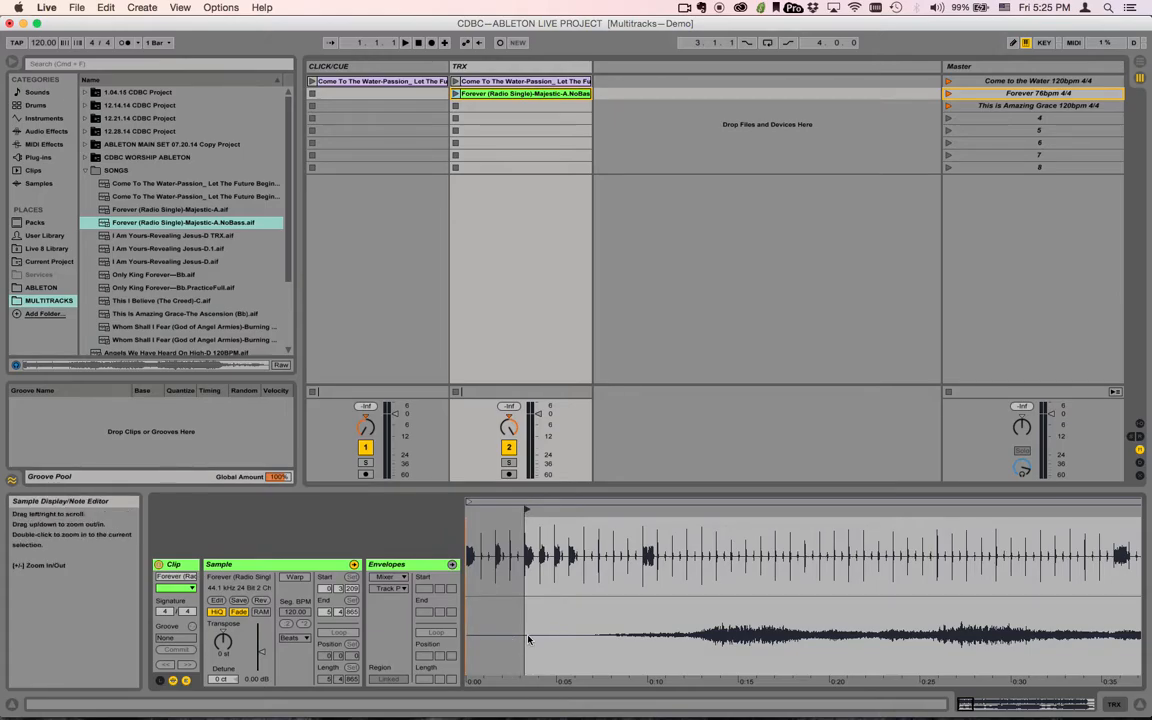
scroll(614, 567, "right", 20)
scroll(614, 567, "right", 20)
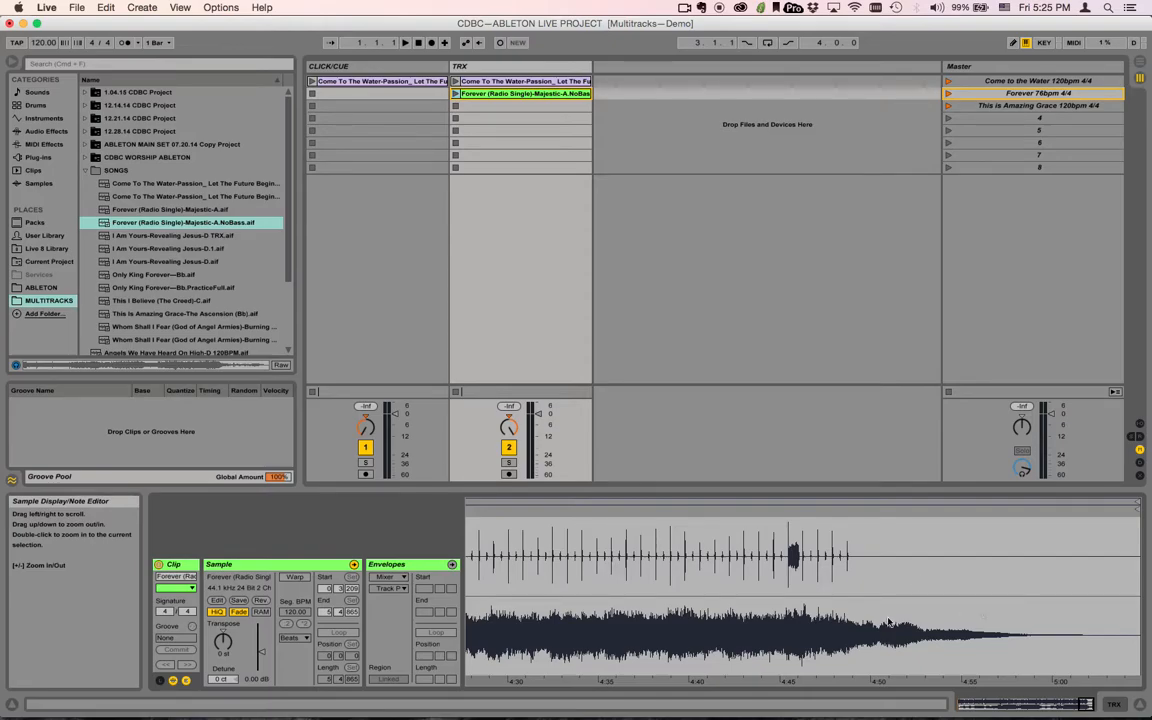
double_click(723, 520)
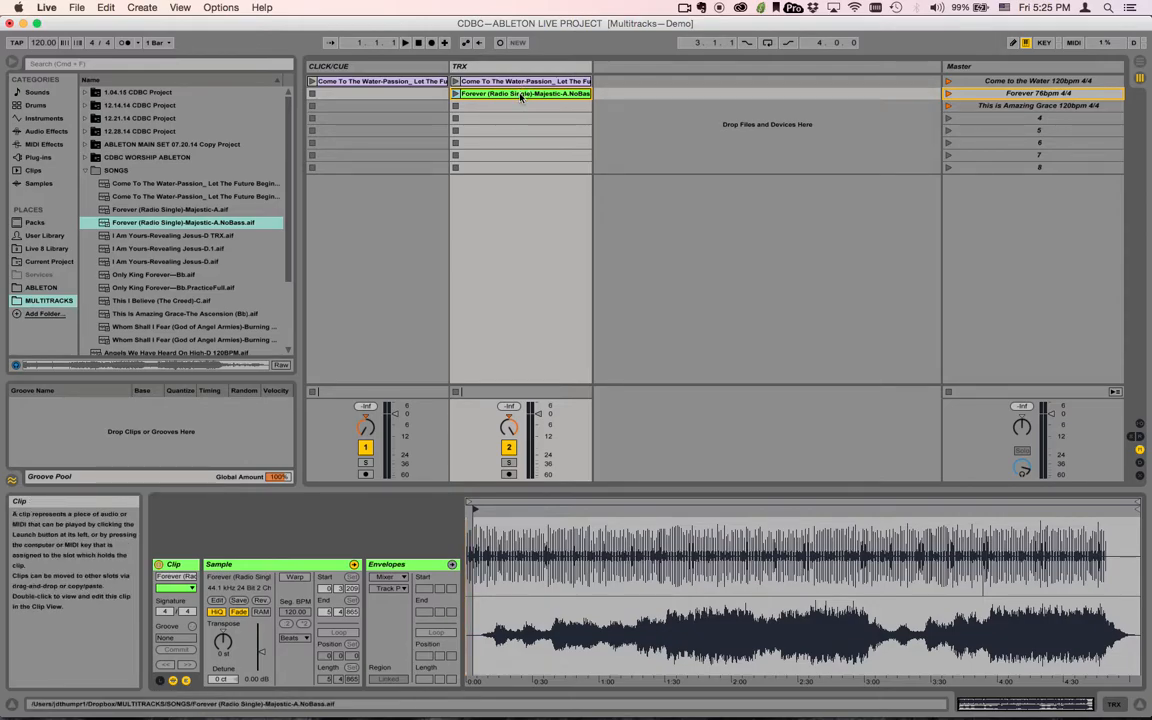
left_click(520, 96)
left_click_drag(520, 96, 380, 93)
Step: Load This Is Amazing Grace-The Ascension (Bb).aif into the TRX slot of the This is Amazing Grace scene
left_click(1038, 105)
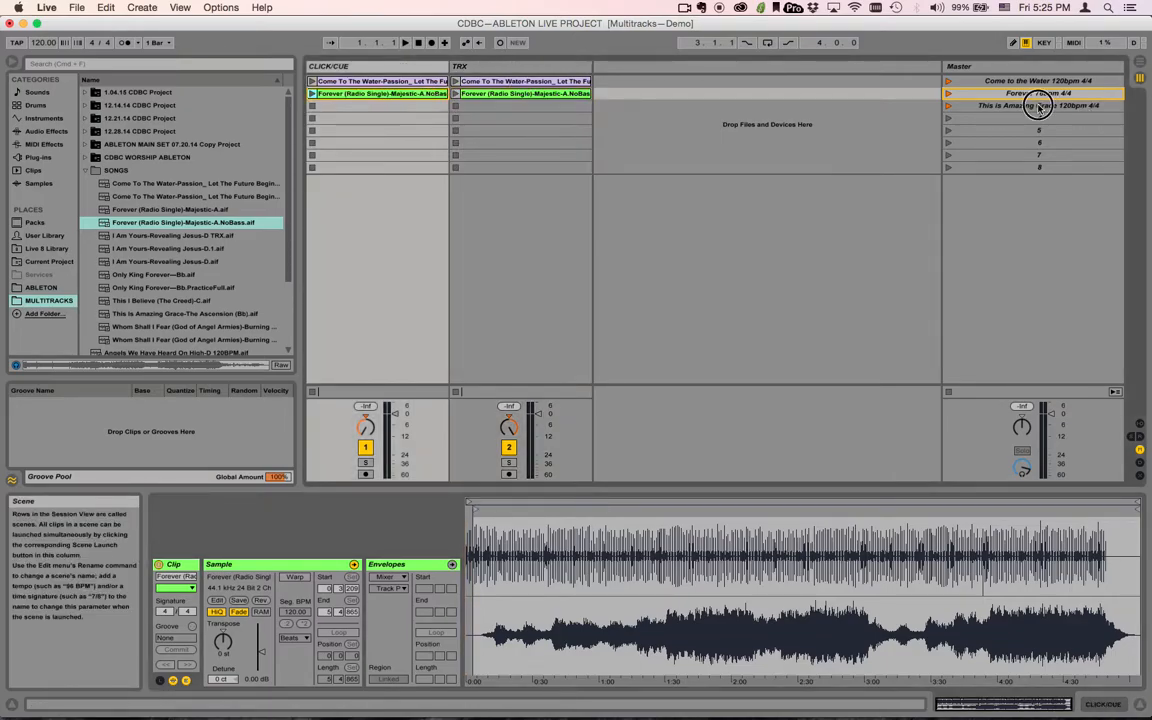
left_click_drag(136, 313, 534, 105)
left_click(528, 107)
Step: Move the This Is Amazing Grace clip's start marker to about 0:02 and copy the clip into CLICK/CUE's third slot
left_click_drag(508, 544, 508, 648)
scroll(509, 518, "left", 10)
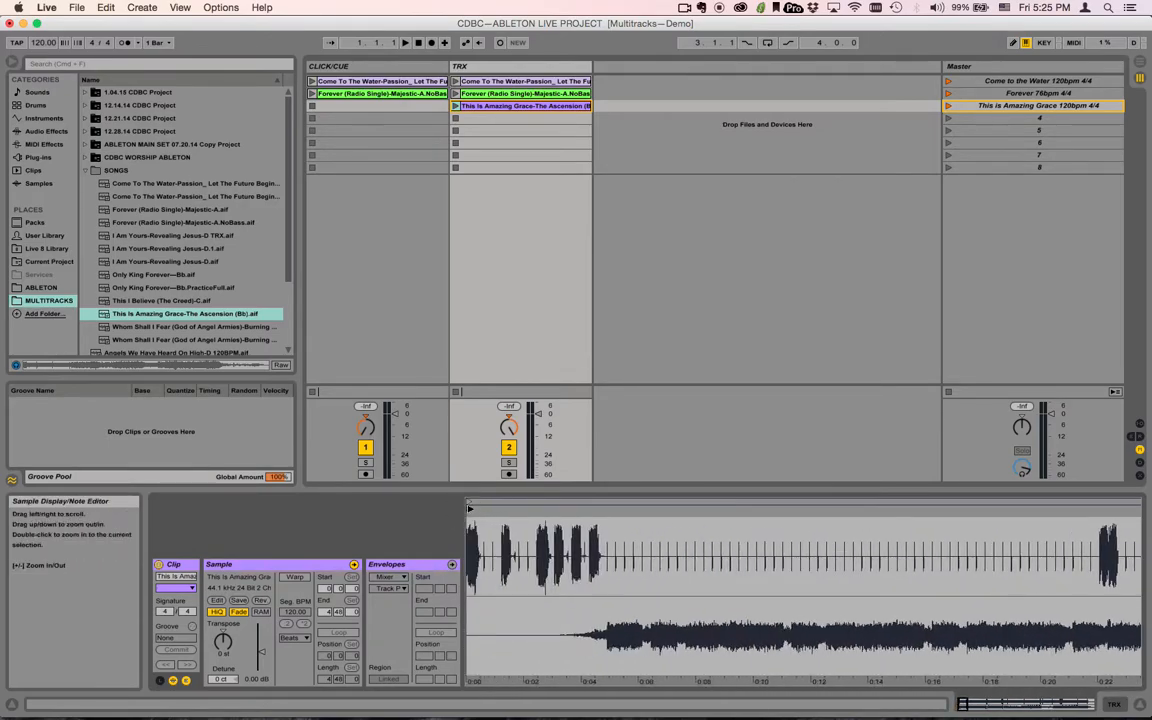
left_click_drag(467, 508, 536, 508)
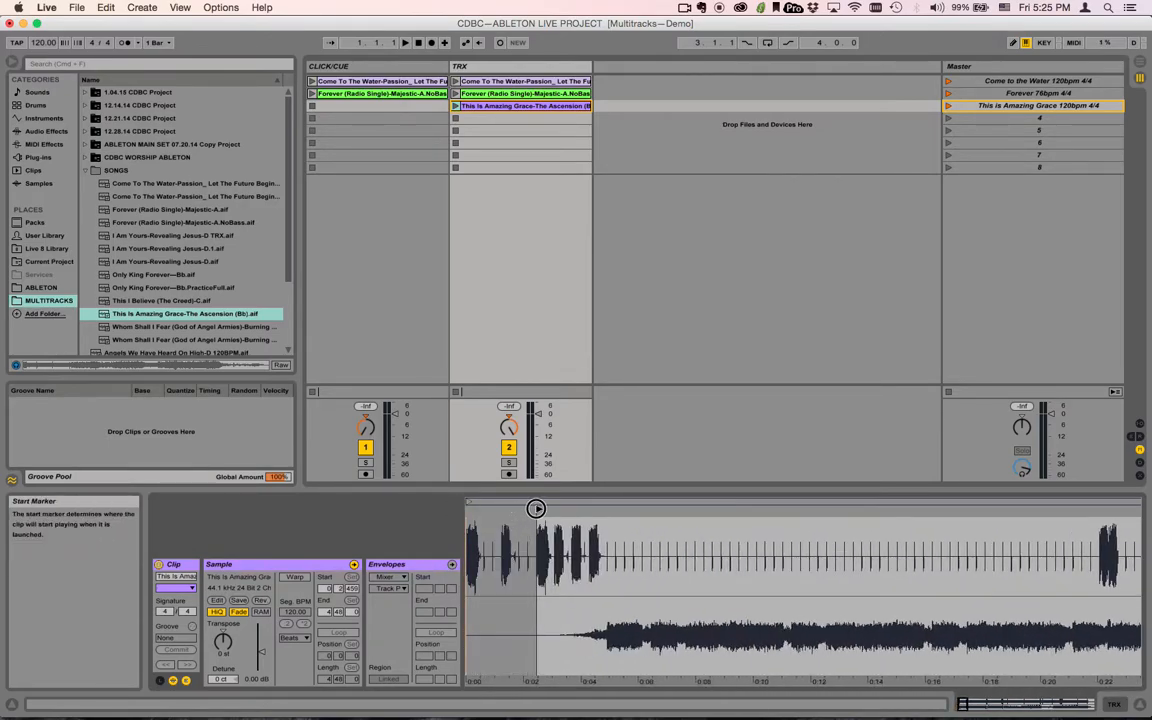
scroll(1038, 549, "right", 15)
left_click_drag(1040, 549, 1124, 530)
left_click_drag(521, 105, 424, 112)
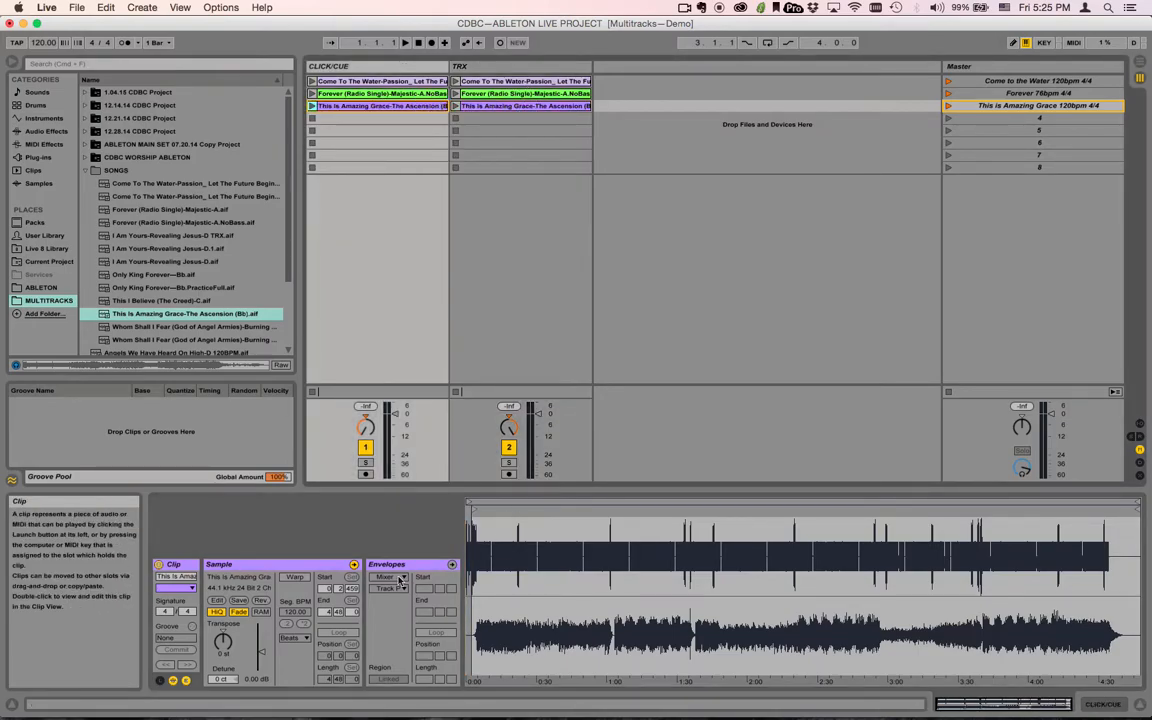
Step: Duplicate the CLICK/CUE track together with its three song clips
left_click_drag(522, 548, 524, 592)
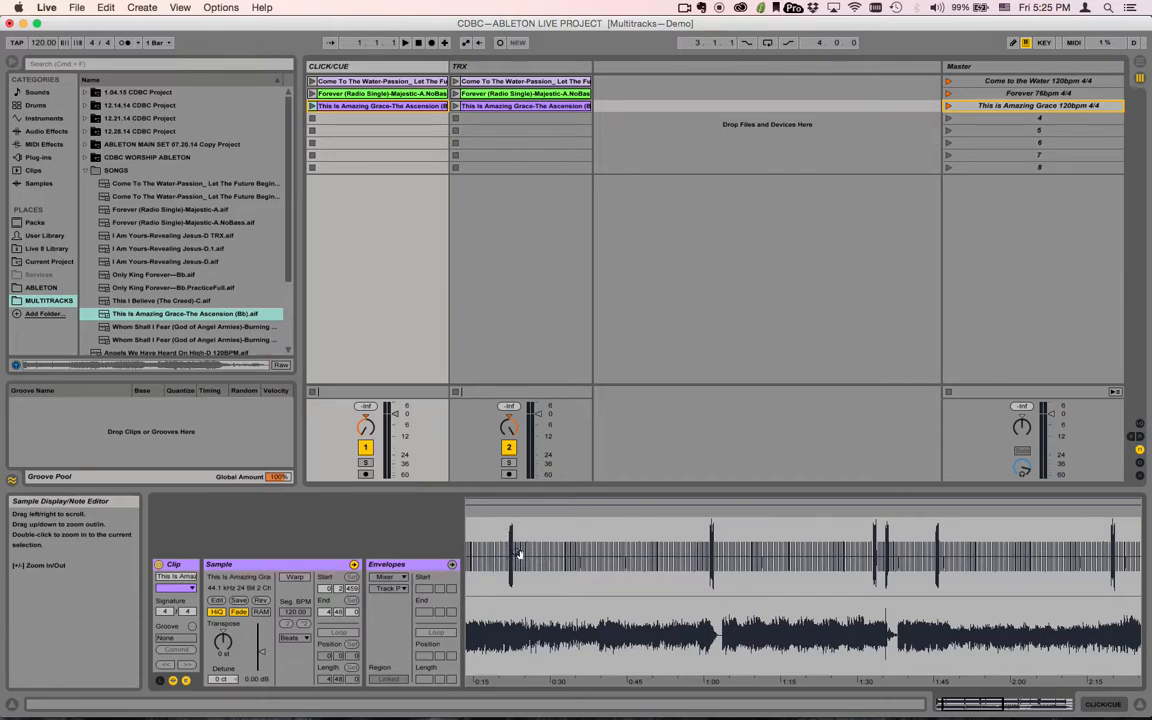
left_click(351, 70)
key("super+d")
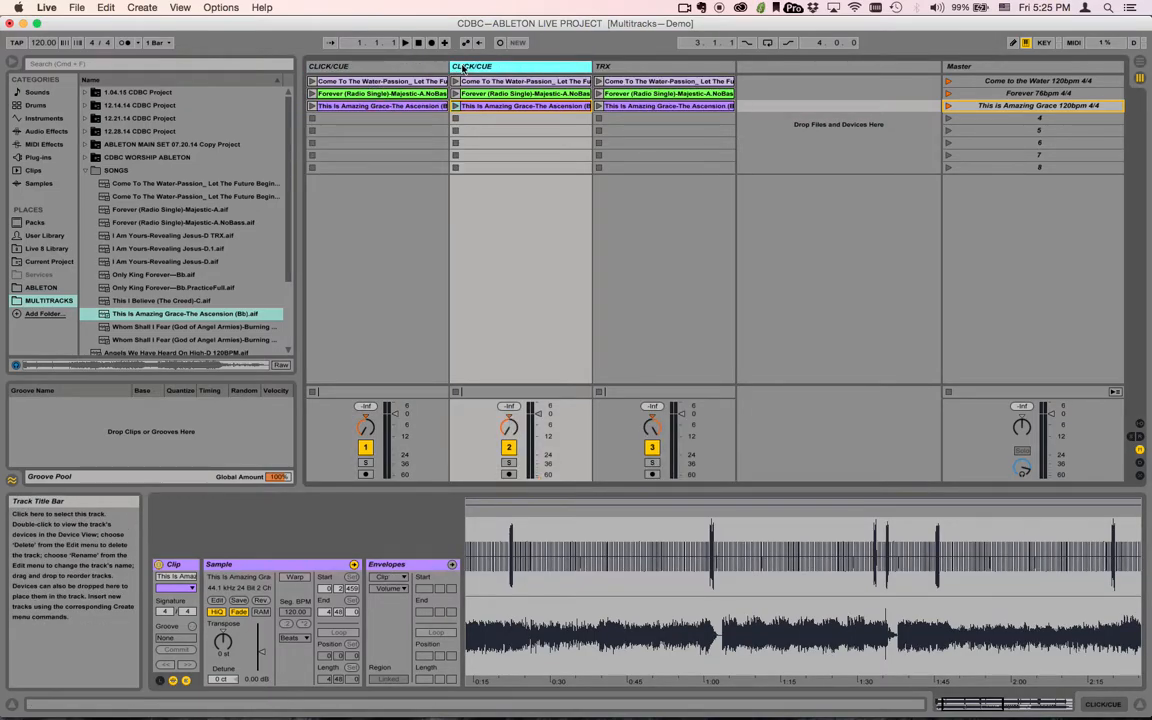
Step: Rename the original CLICK/CUE track CLICK and its duplicate GUIDE
left_click(436, 69)
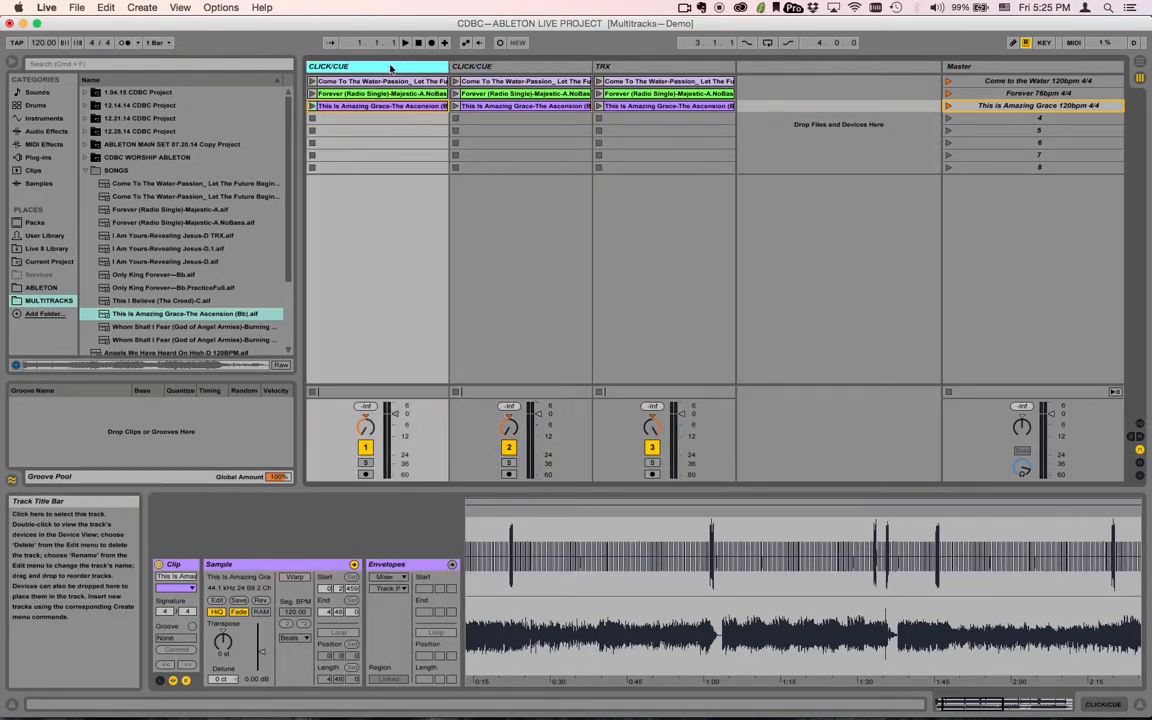
key("super+r")
type("CLICK")
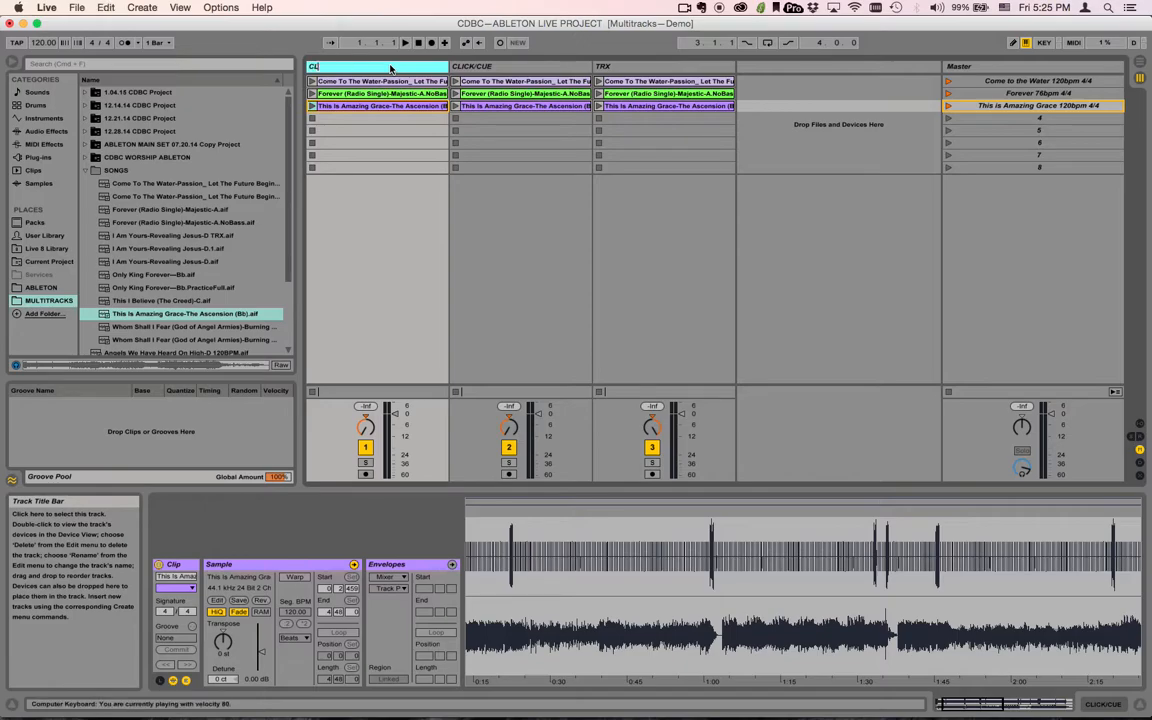
key("Tab")
type("GUIDE")
key("Return")
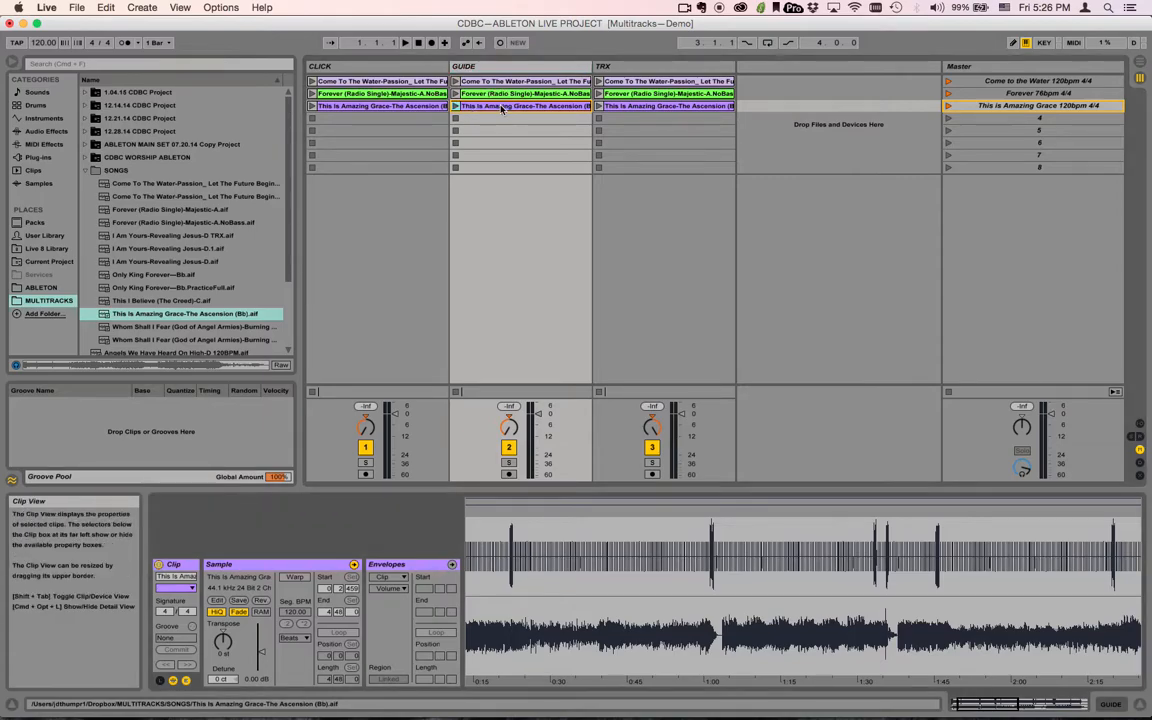
left_click(366, 108)
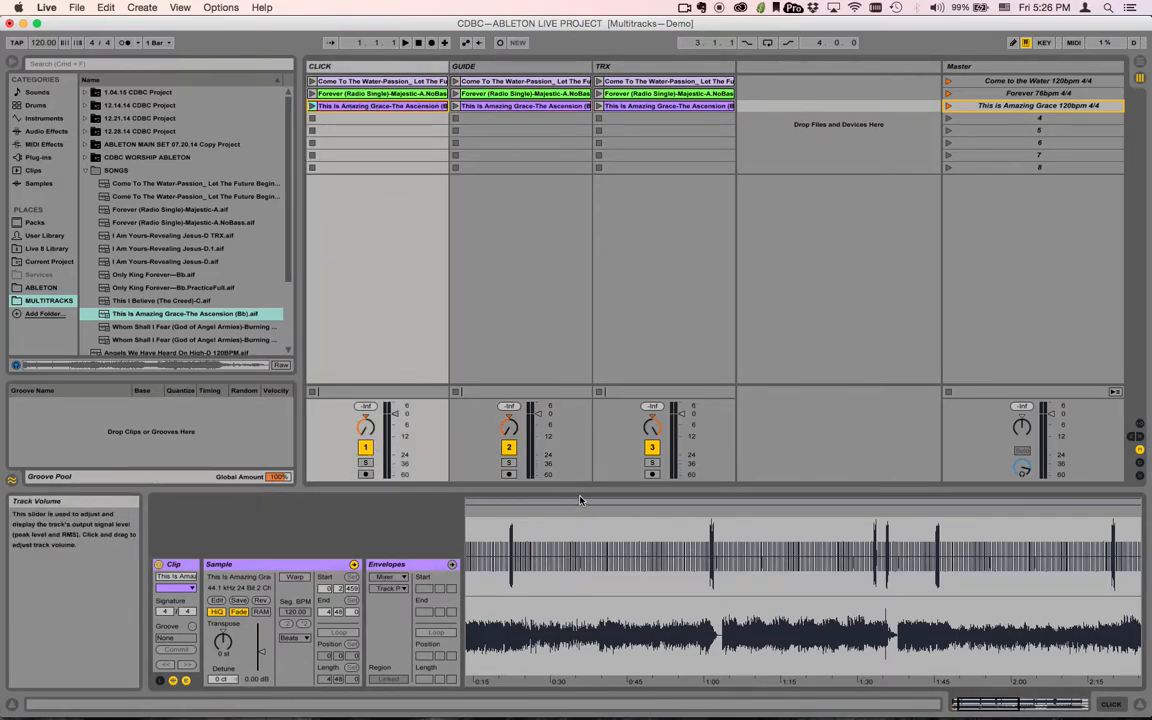
left_click(517, 108)
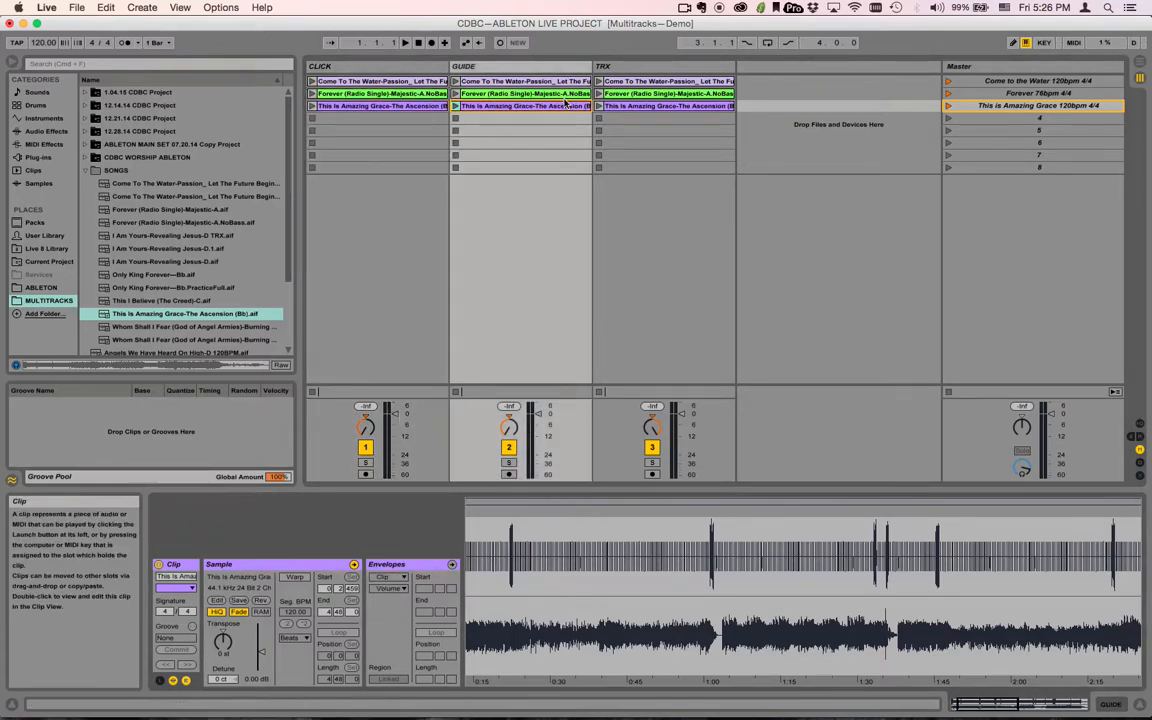
left_click(1008, 106)
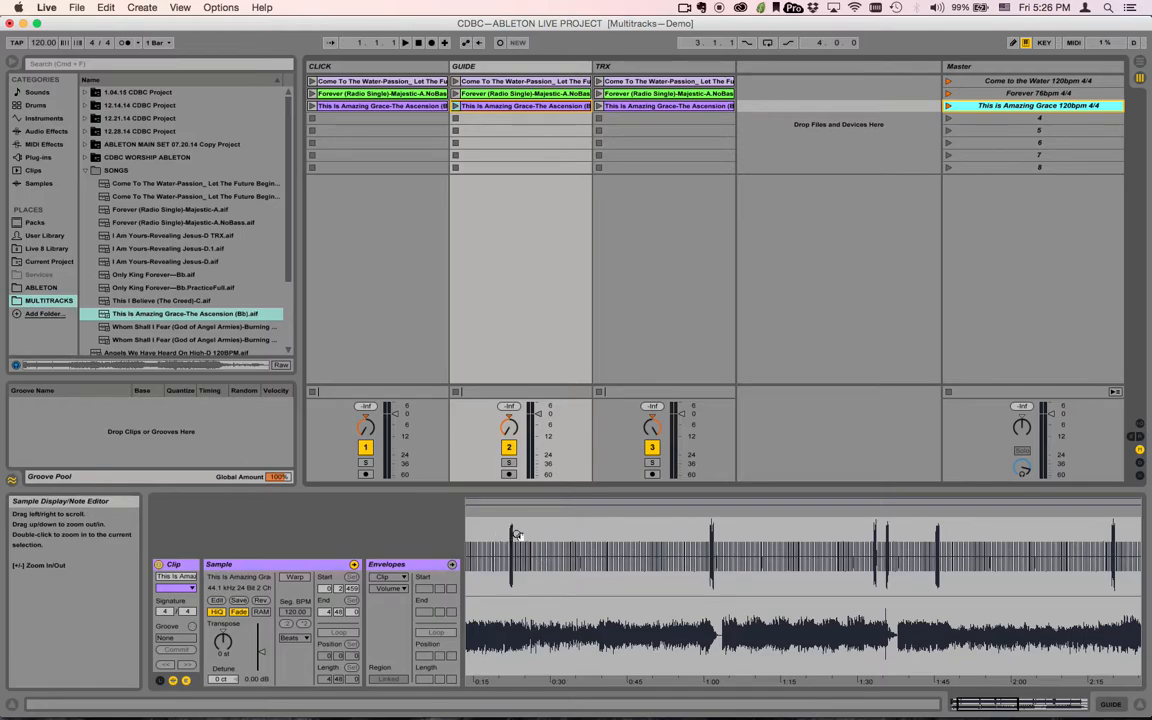
left_click(483, 94)
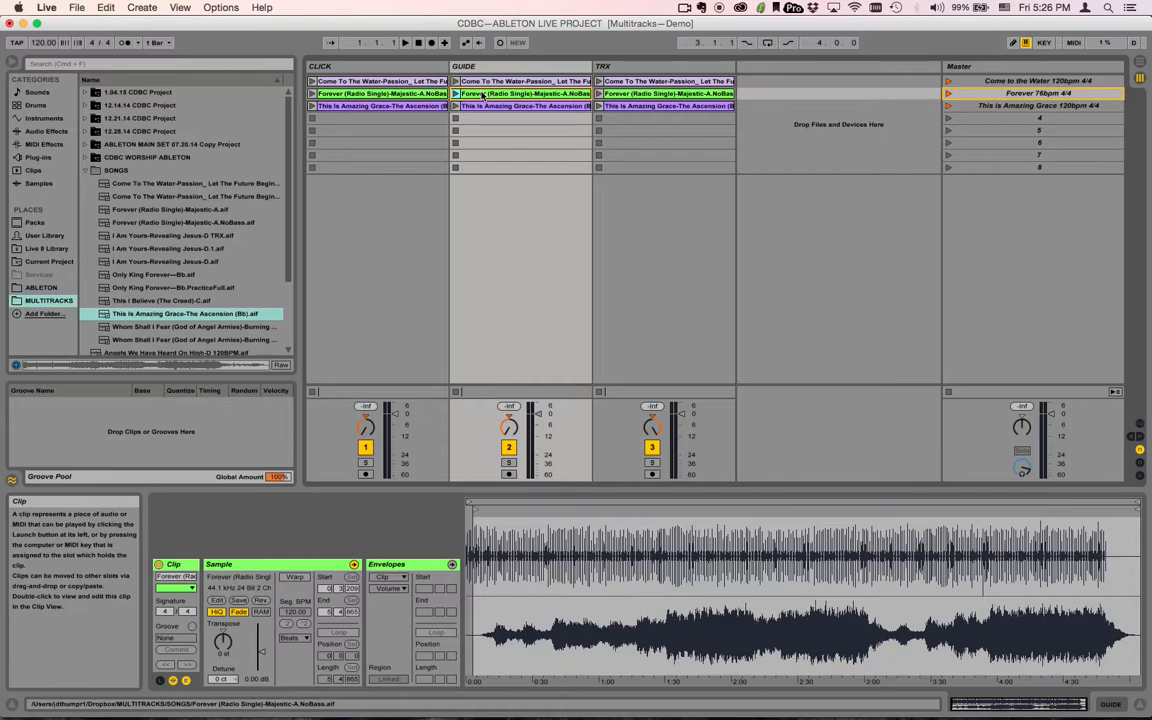
left_click(487, 82)
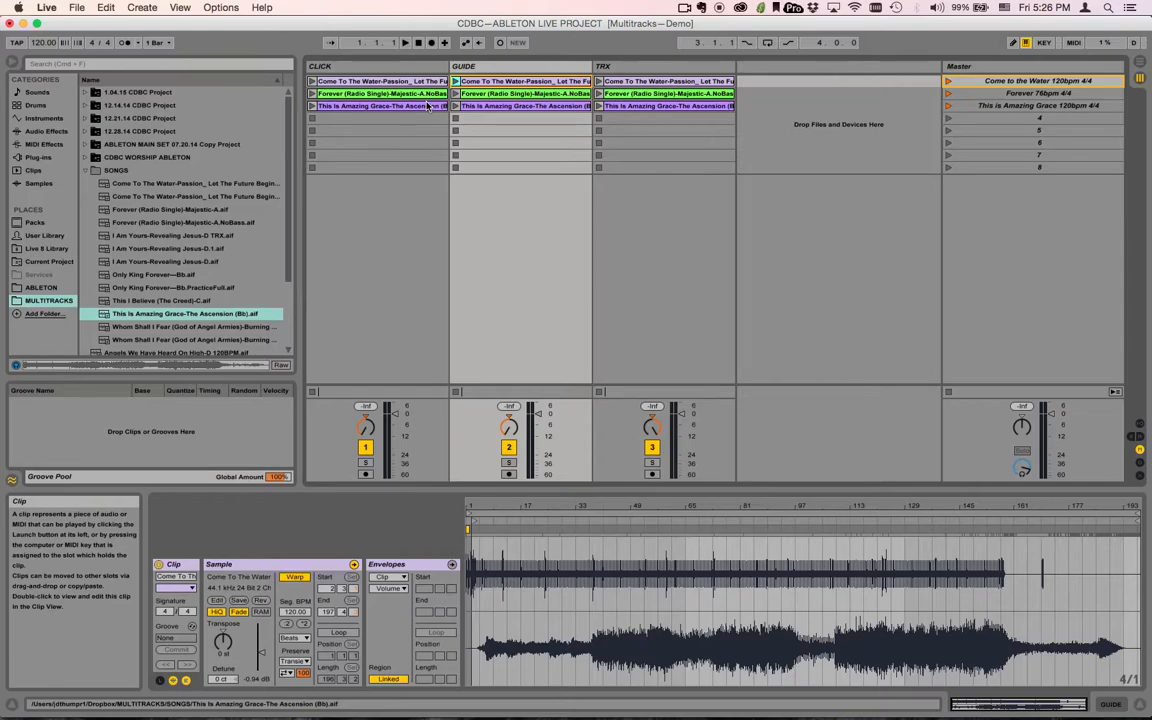
Step: Start saving the Live Set under a new name, entering 02.01.15 in place of the existing file name
key("super+shift+s")
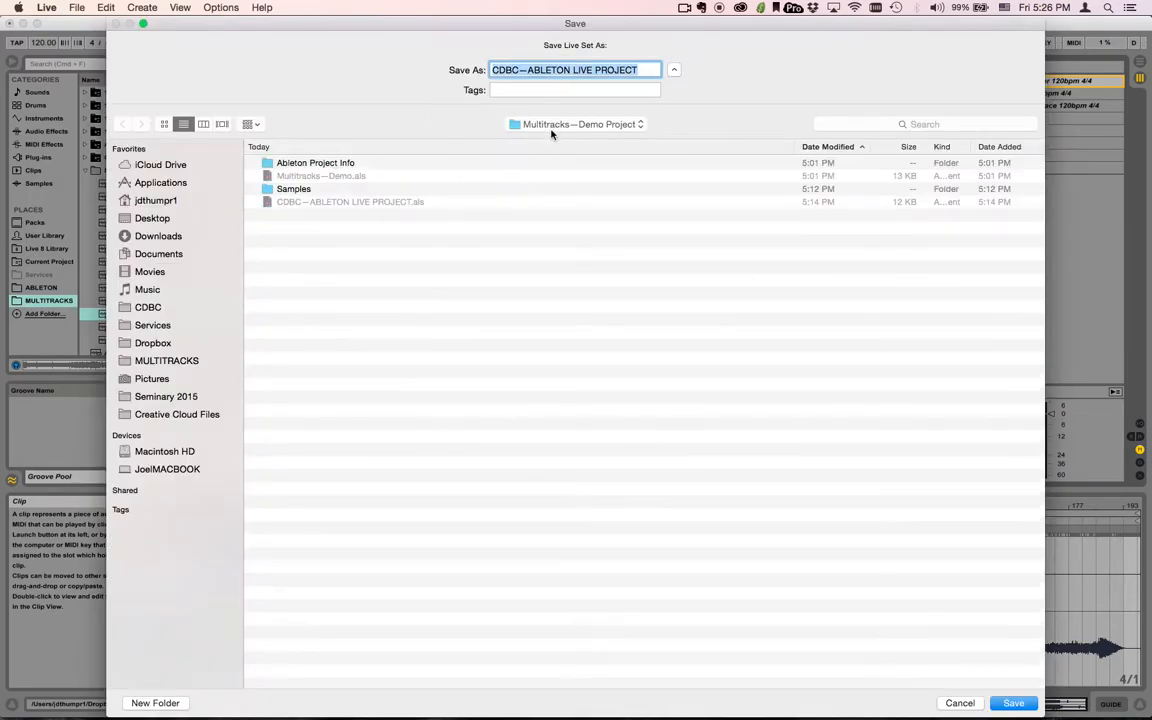
key("Right")
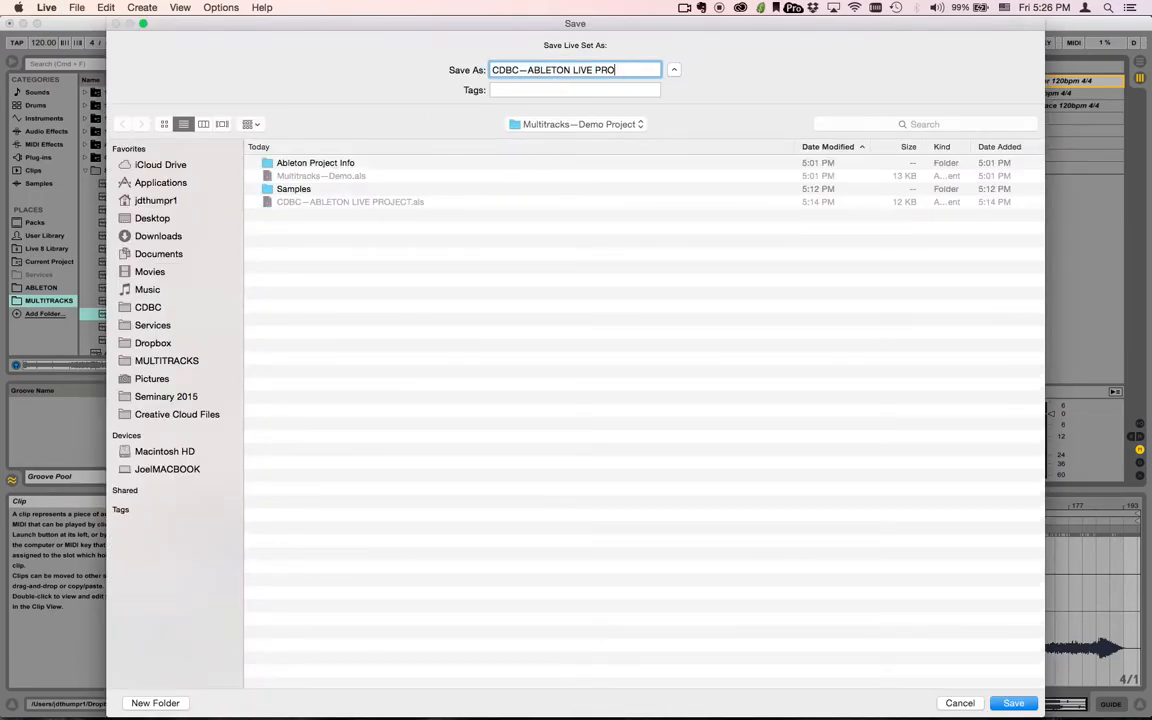
key("BackSpace")
key("BackSpace")
key("BackSpace")
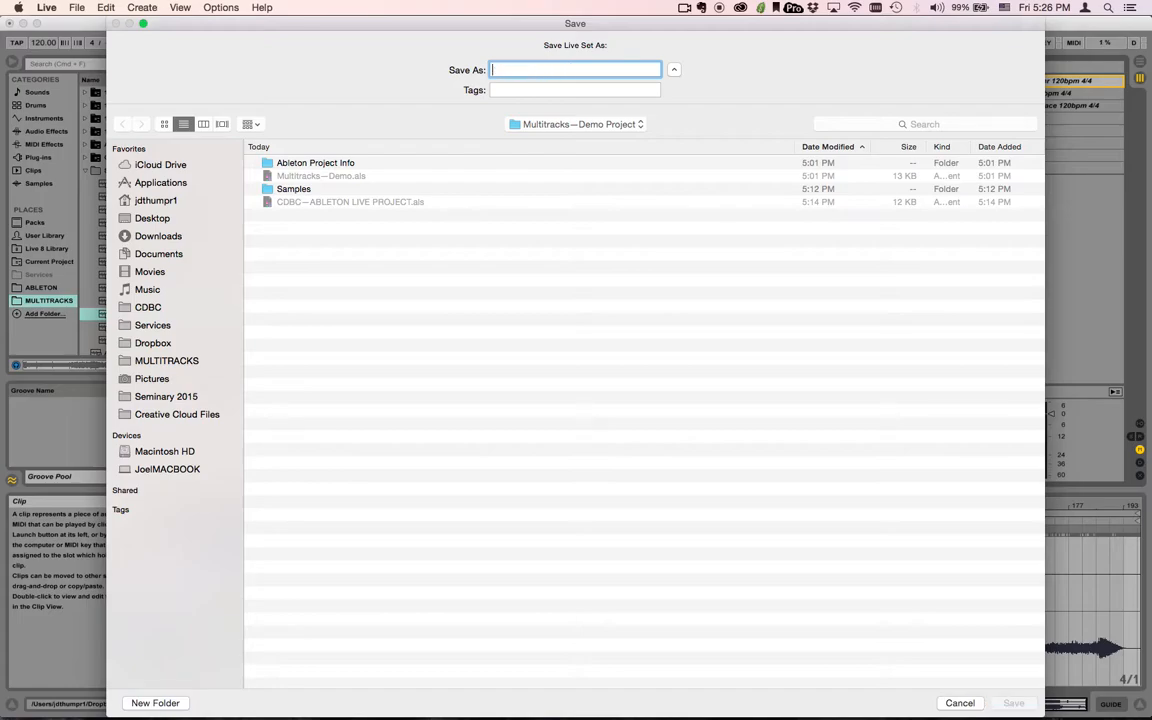
type("02.01.15")
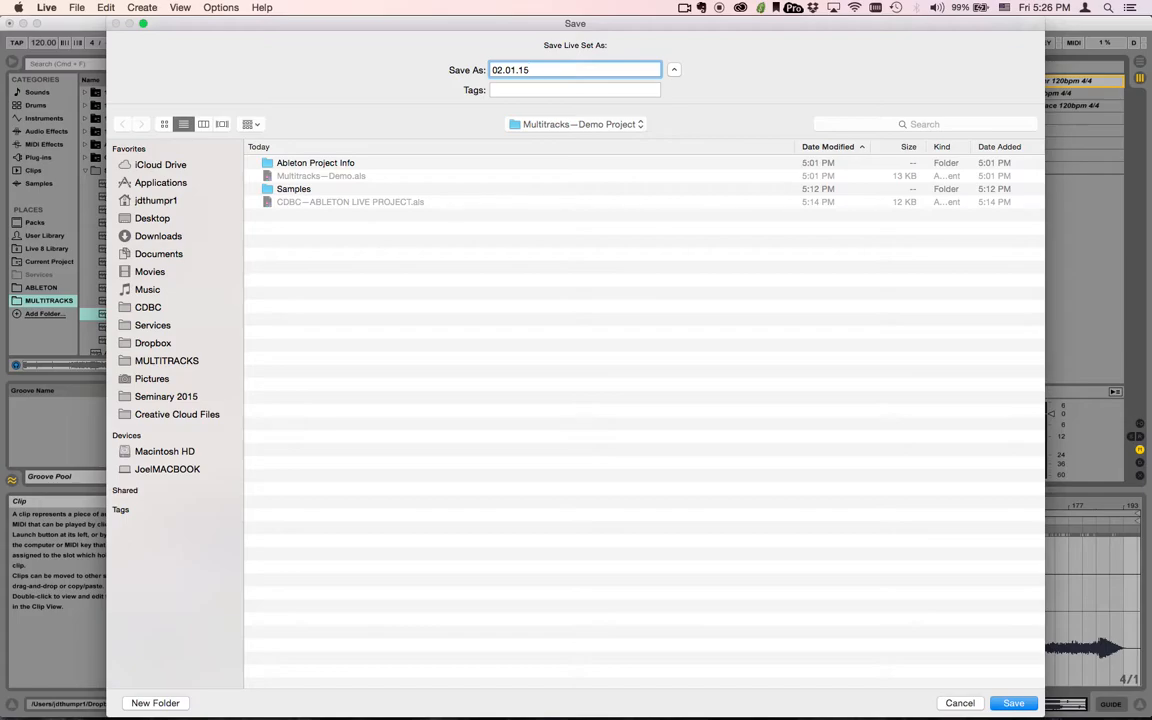
Step: Switch the save location to the Desktop and back into the Multitracks—Demo Project folder
left_click(548, 122)
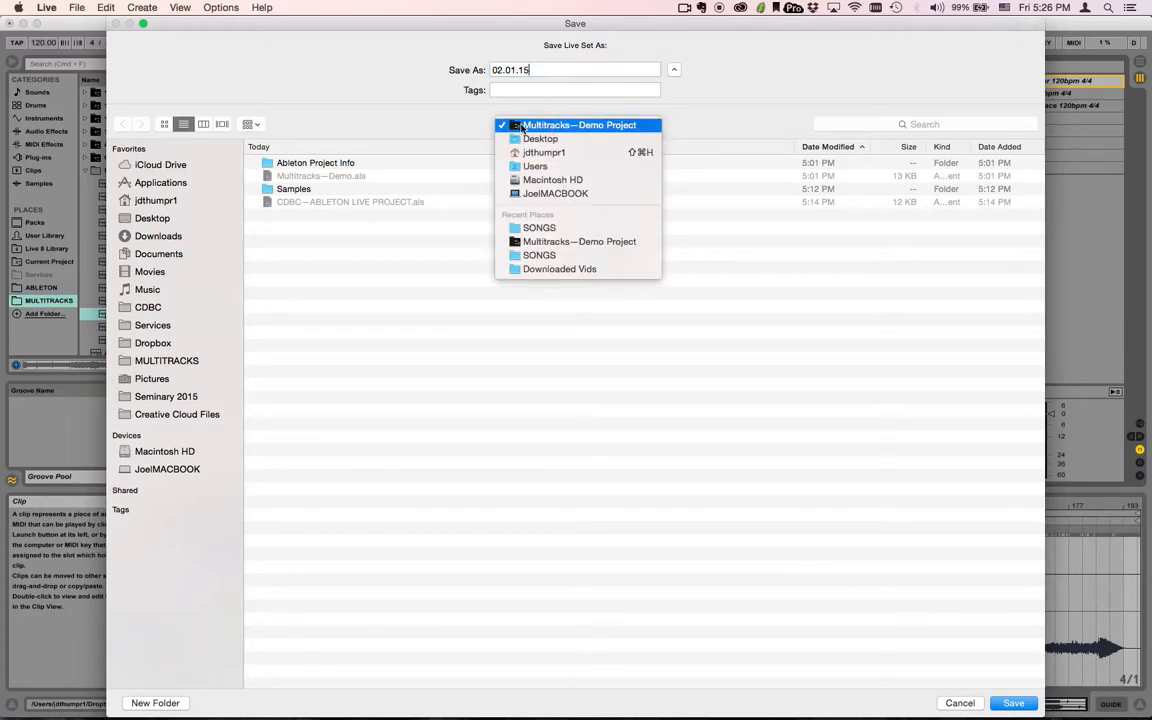
left_click(535, 125)
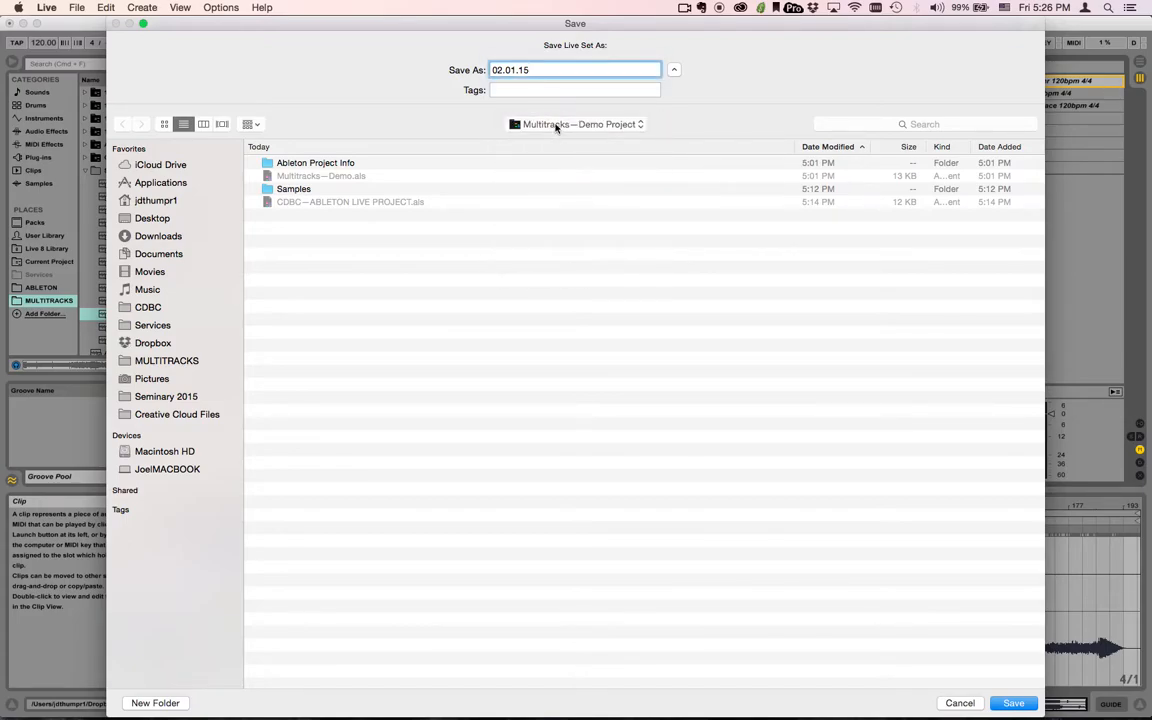
left_click(556, 125)
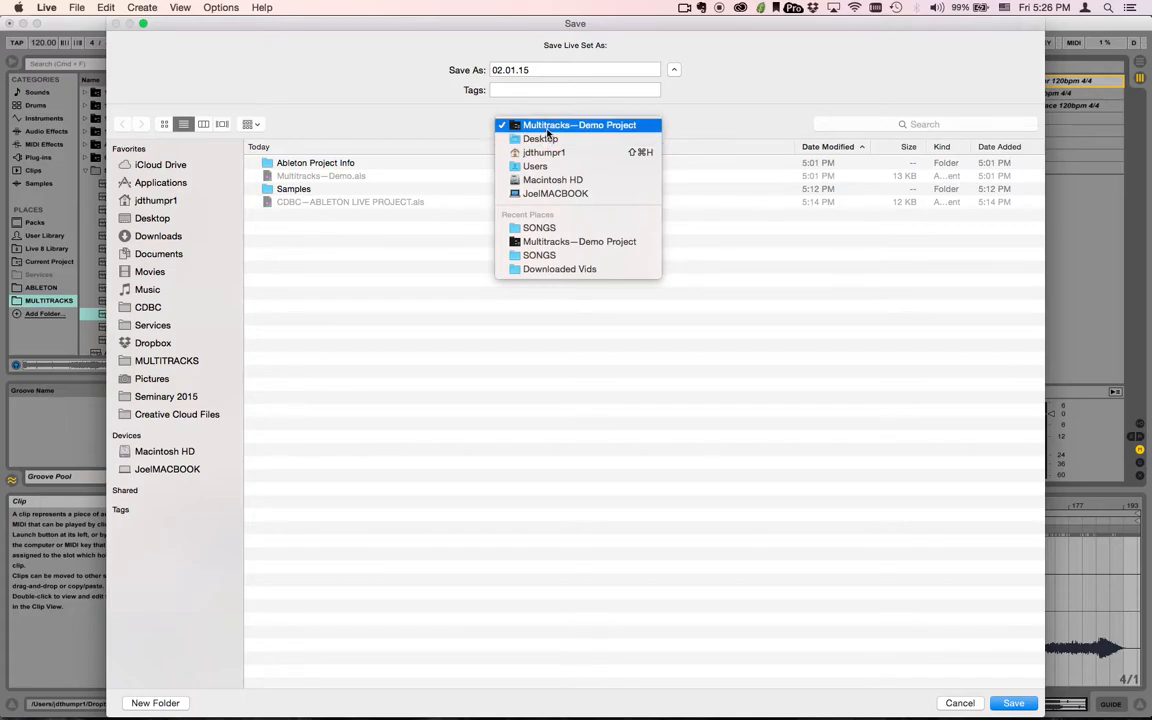
left_click(548, 138)
left_click(548, 128)
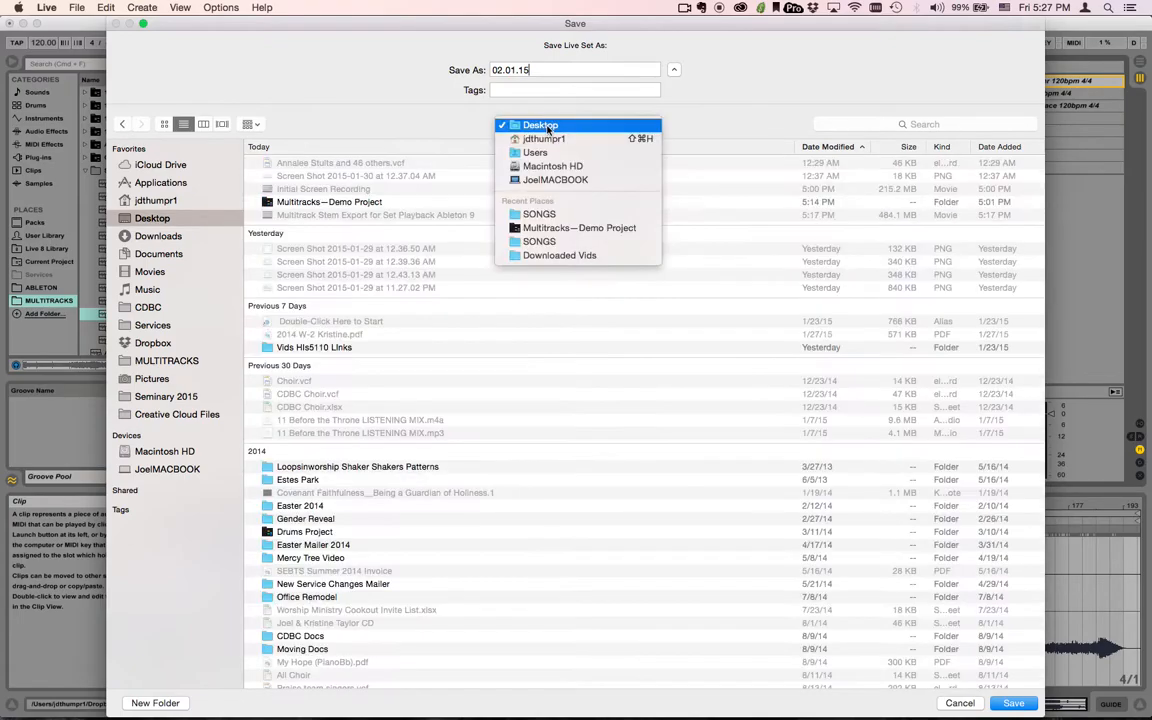
left_click(447, 190)
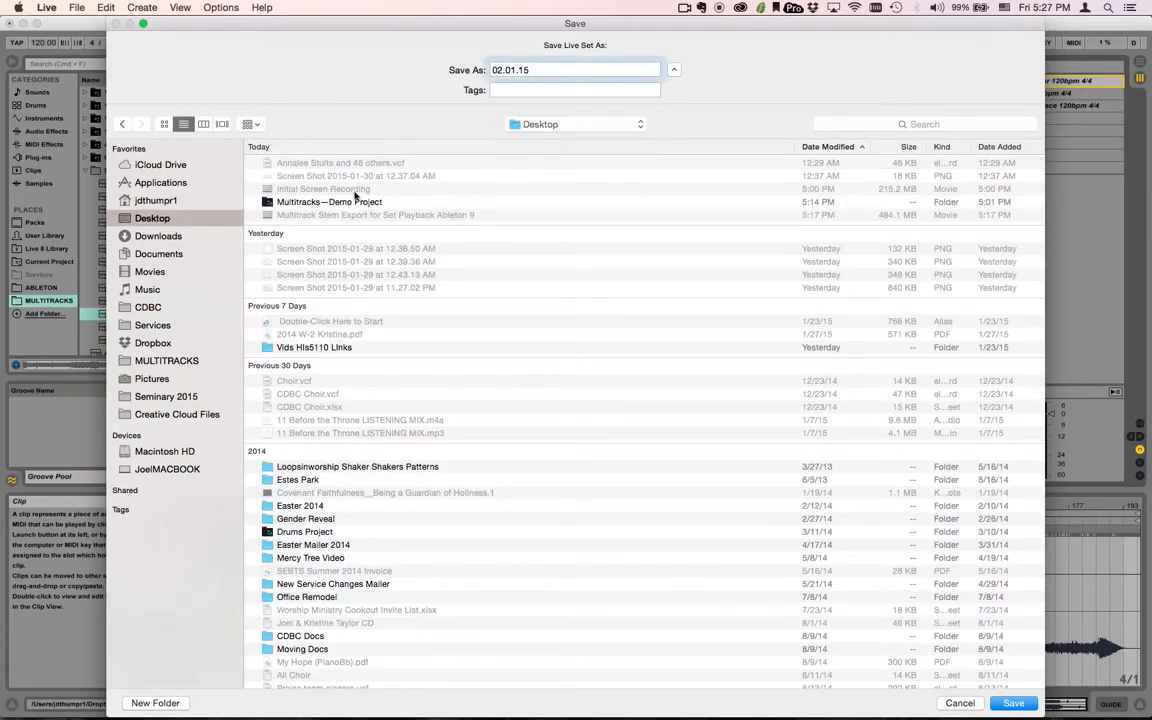
double_click(330, 201)
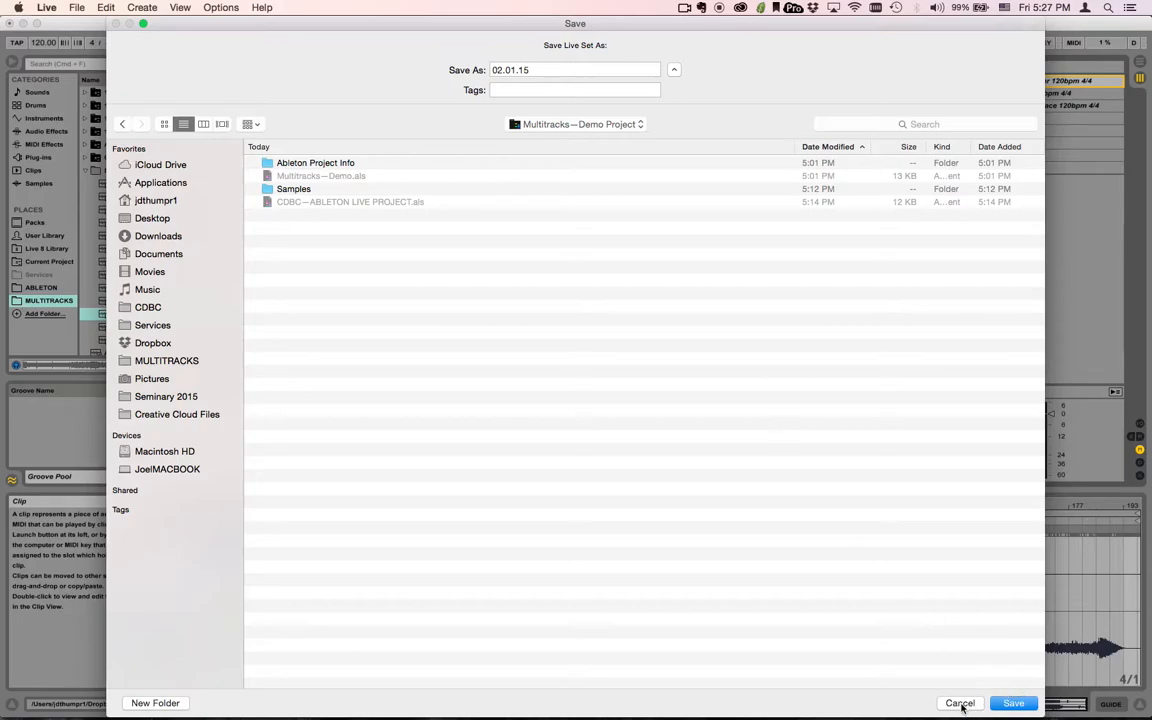
Step: Name the Live Set CDBC—DEMO PROJECT and save it on the Desktop
left_click(527, 70)
key("super+a")
type("CDBC—DEMO P")
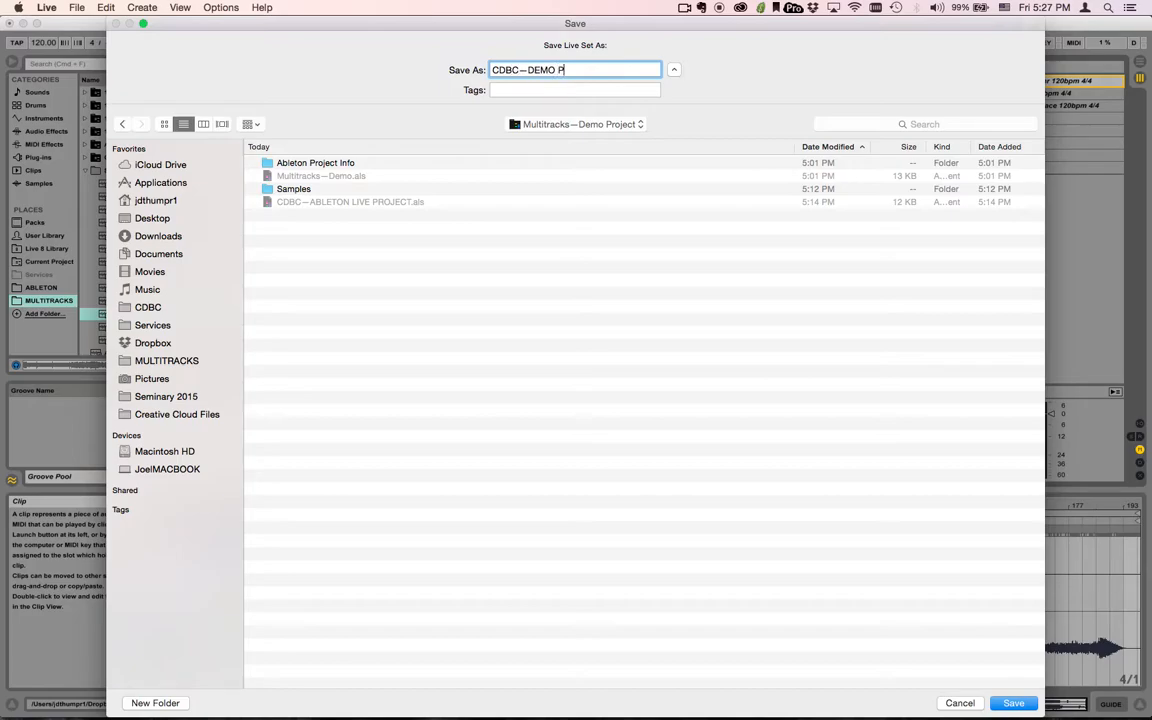
type("ROJECT")
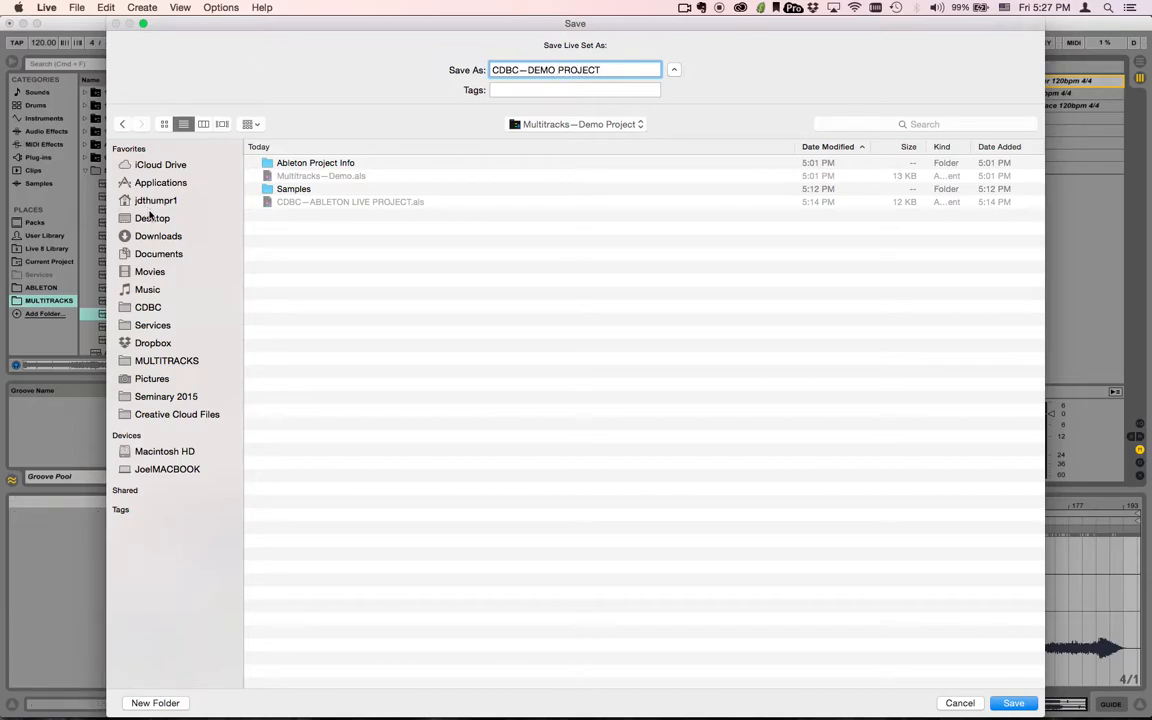
left_click(154, 218)
key("Return")
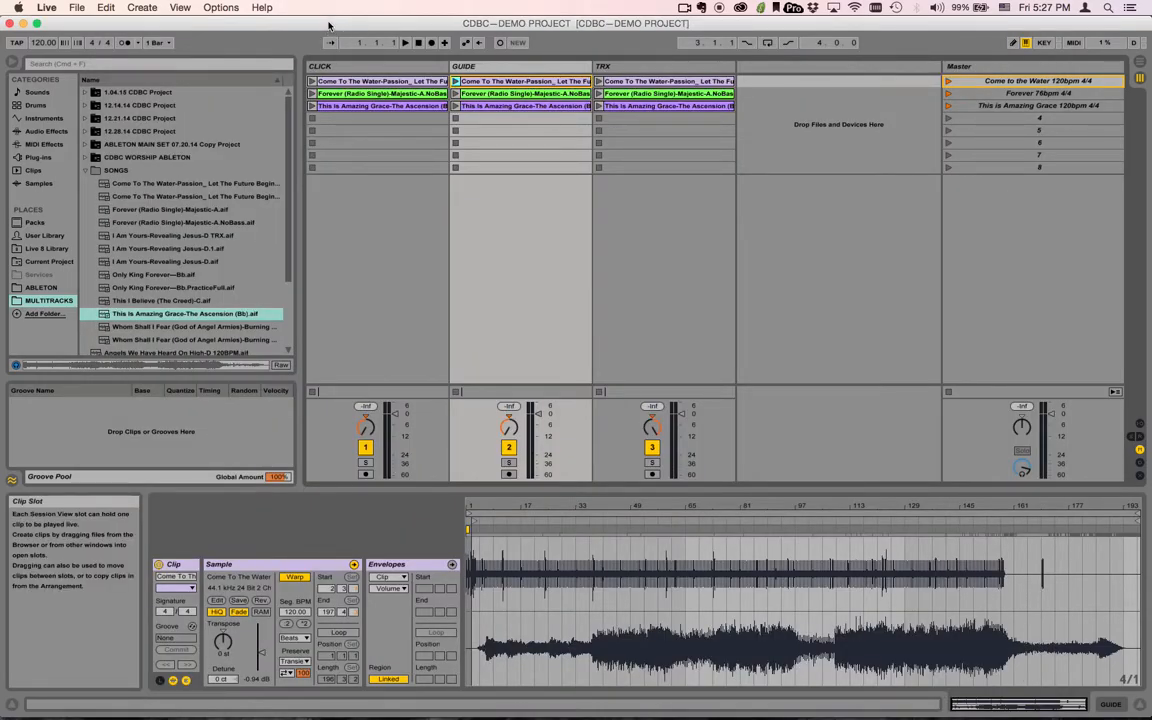
Step: Save the Live Set as 02.01.15 inside the CDBC—DEMO PROJECT Project folder
key("super+shift+s")
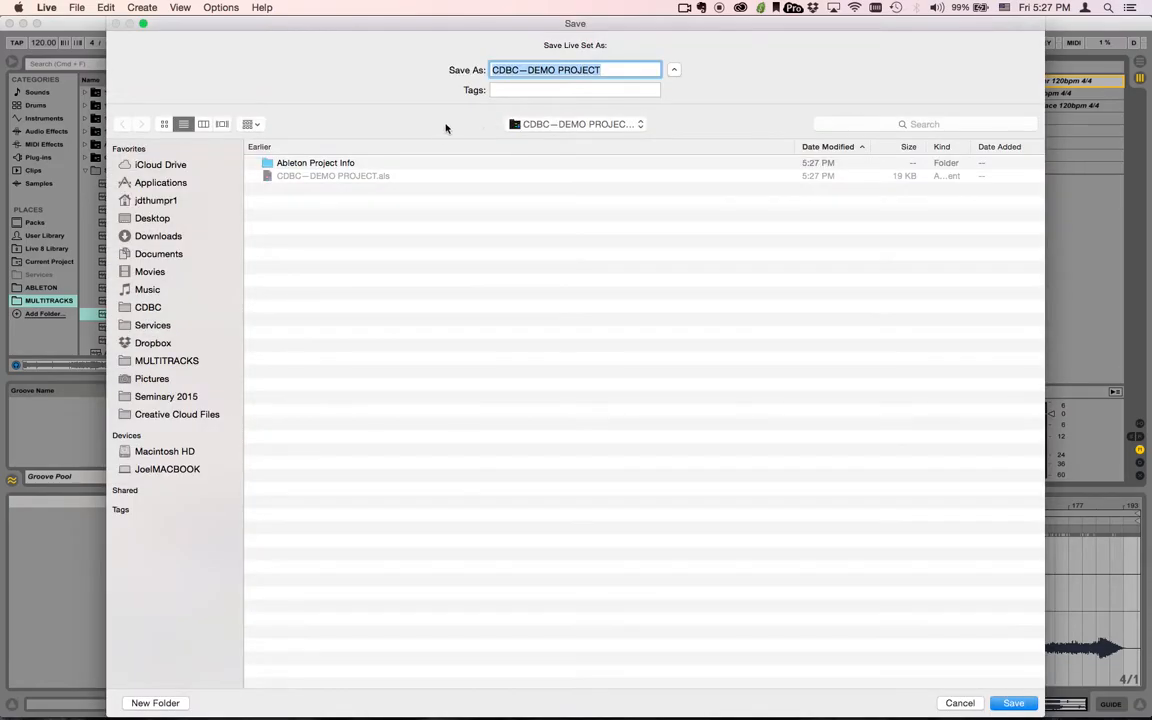
left_click(549, 124)
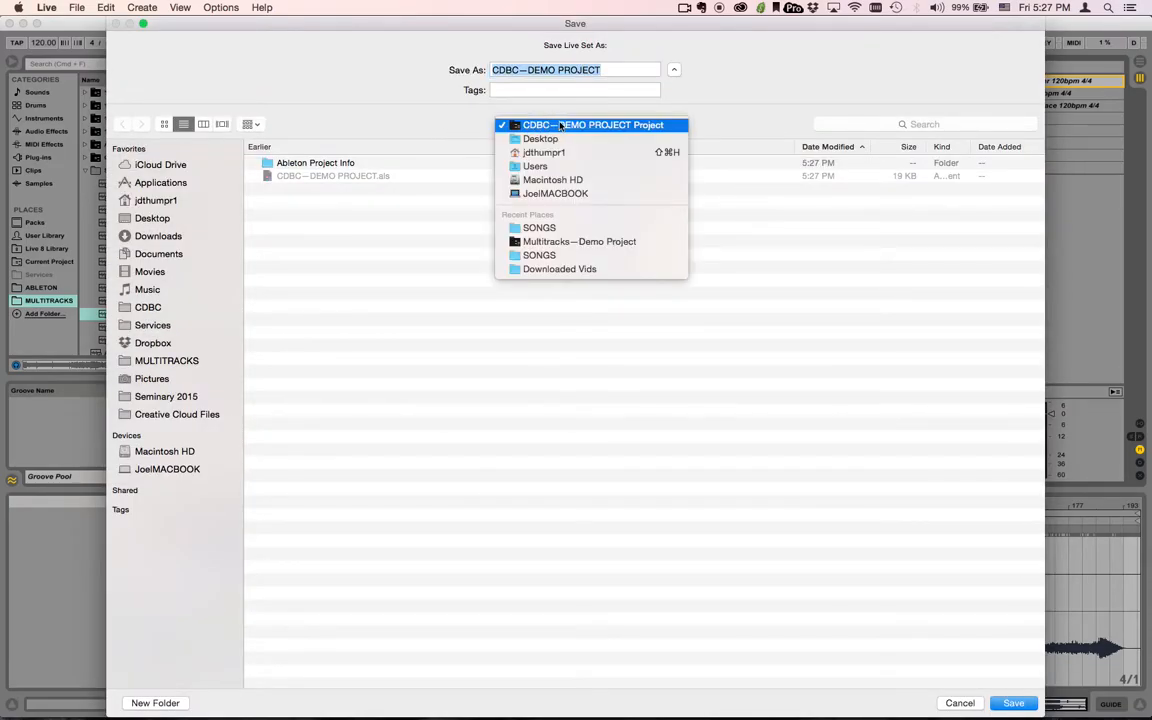
left_click(610, 69)
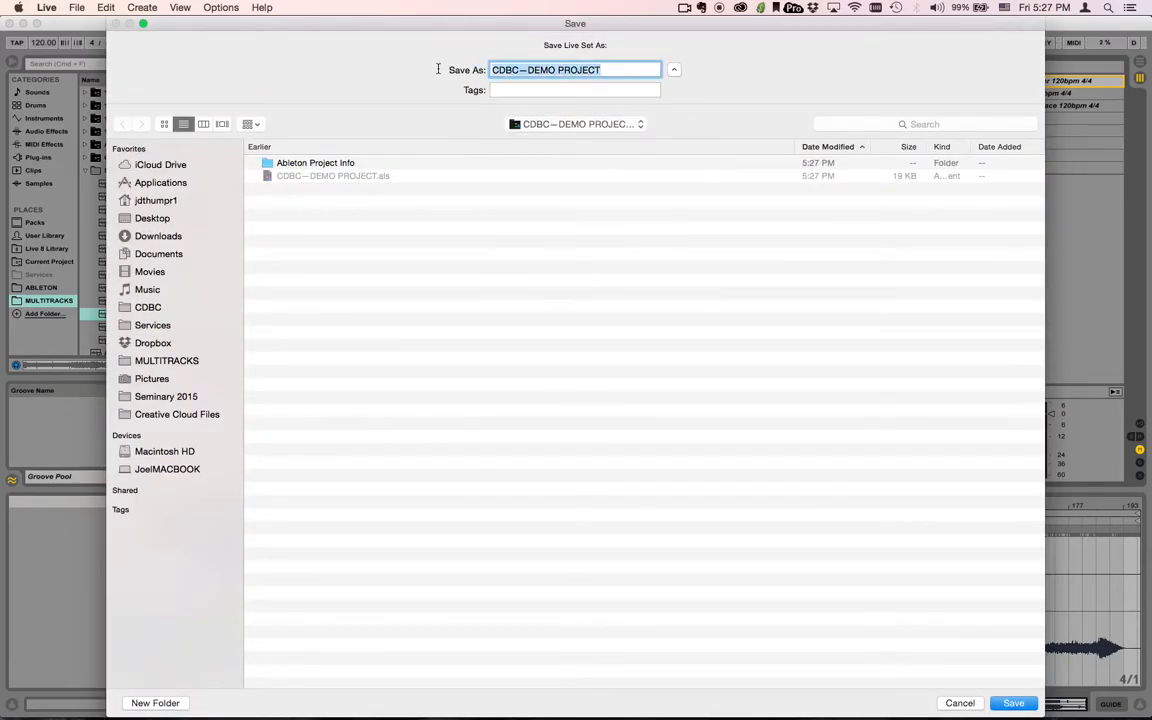
type("02.01.15")
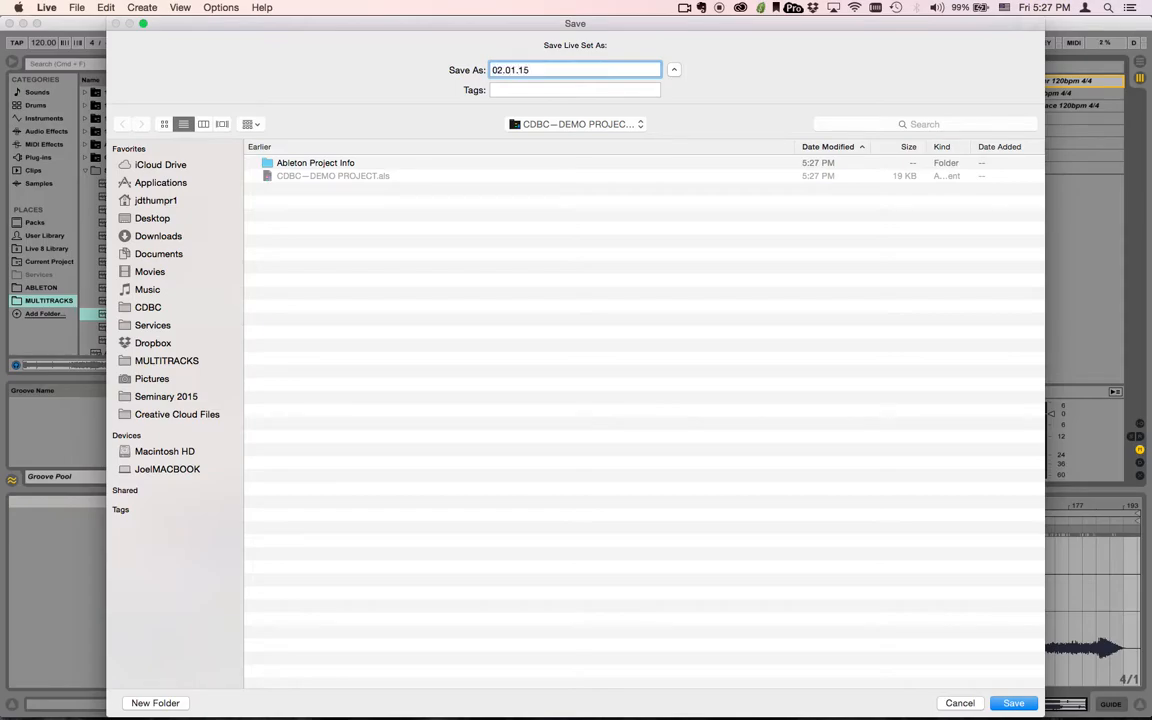
key("Return")
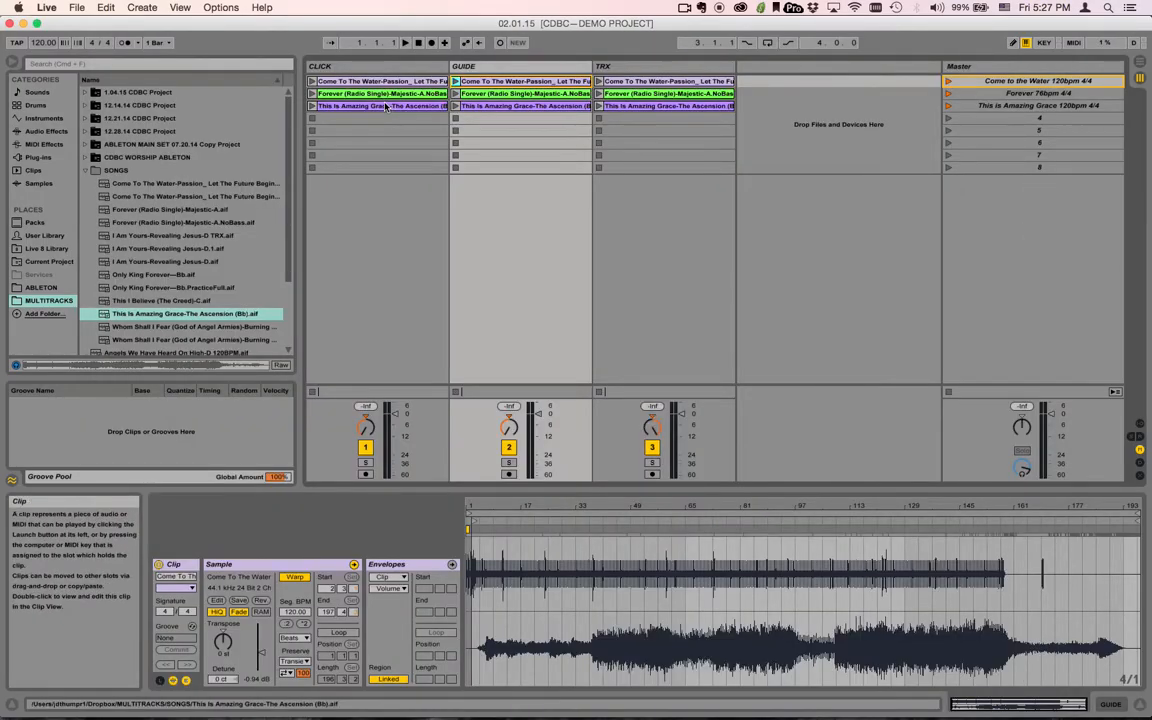
Step: Hide the browser, move the three song scenes below the empty scenes 4 to 8, and select scene 4
left_click(11, 62)
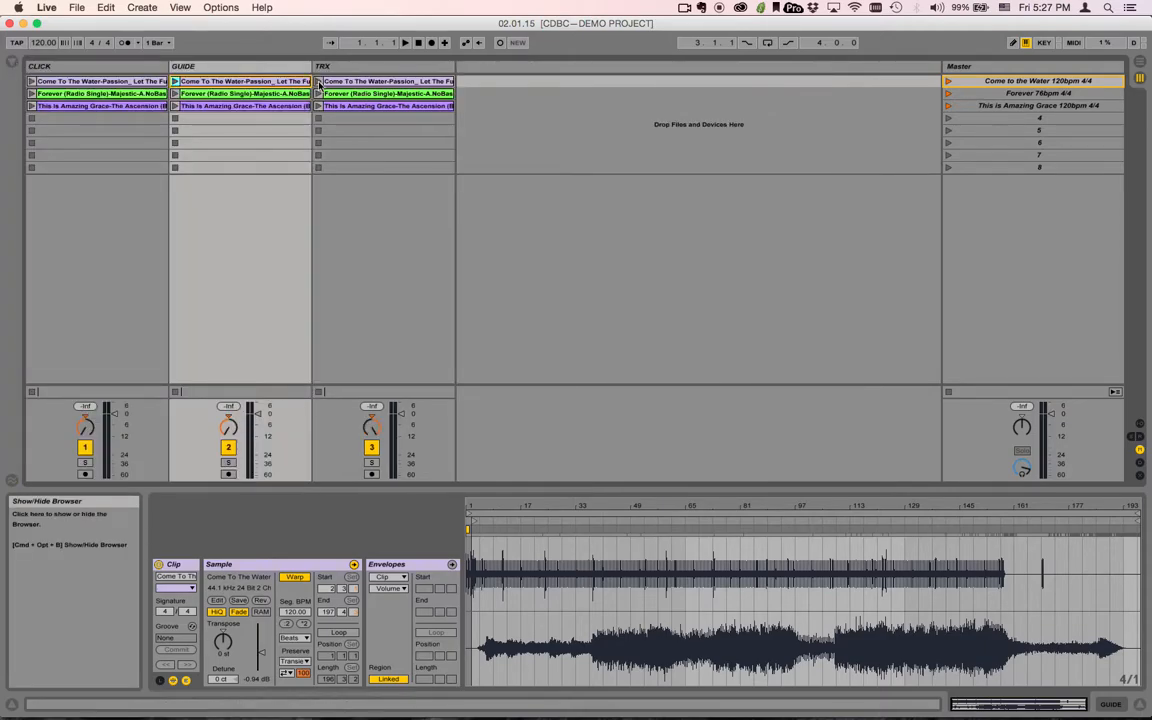
left_click_drag(1035, 108, 1039, 168)
left_click_drag(1050, 97, 1049, 154)
left_click(1046, 84)
left_click_drag(1046, 97, 1046, 142)
left_click(1040, 84)
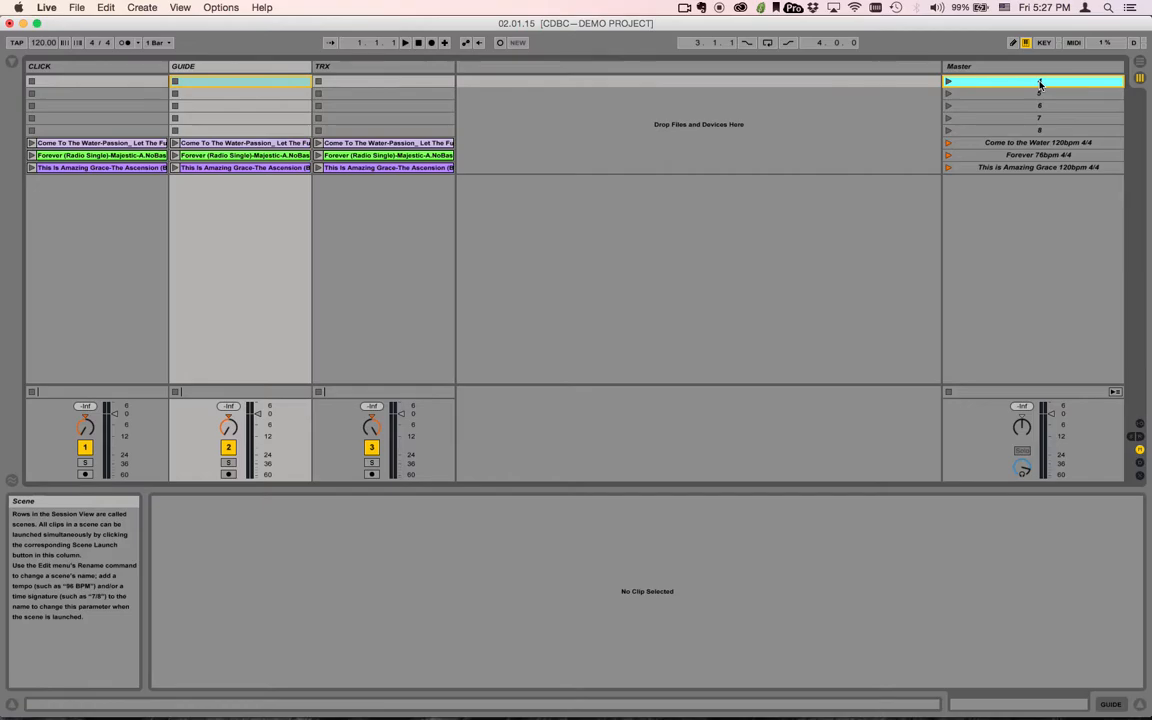
key("super+t")
key("super+z")
key("super+shift+t")
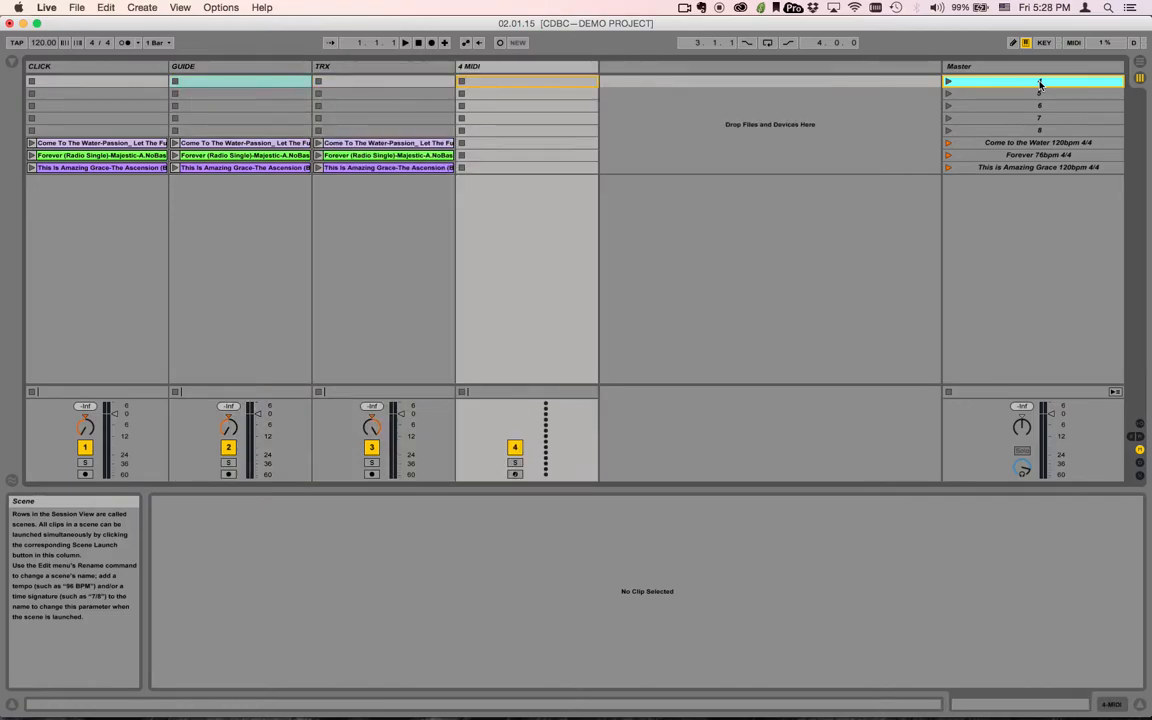
key("super+z")
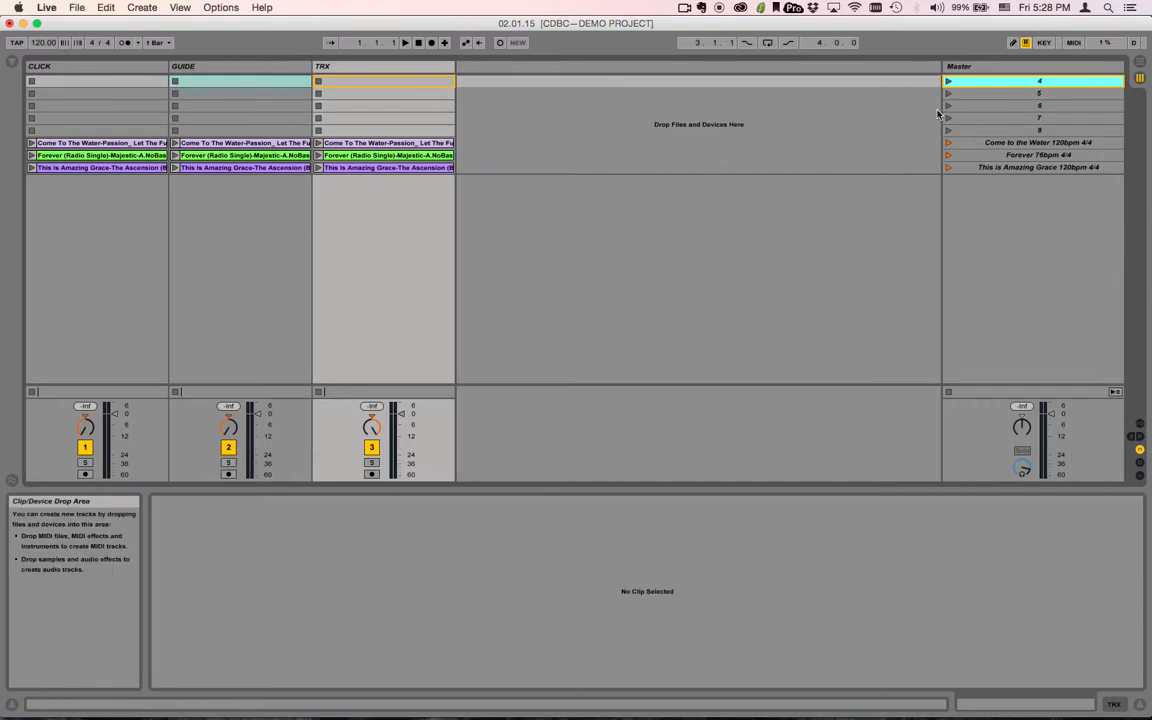
Step: Select the empty scenes 4 to 8 and duplicate the block twice above the song scenes
left_click(1003, 130, "shift")
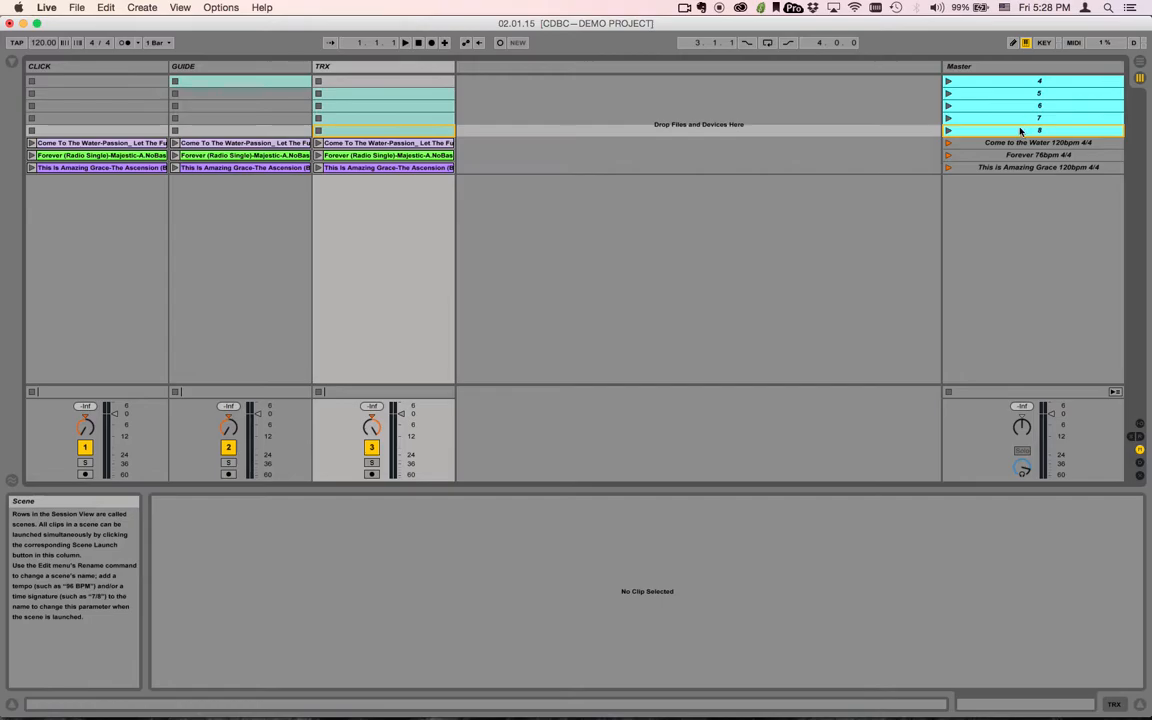
mouse_move(1021, 107)
left_mouse_down()
mouse_move(1021, 140)
mouse_move(1021, 82)
left_mouse_up()
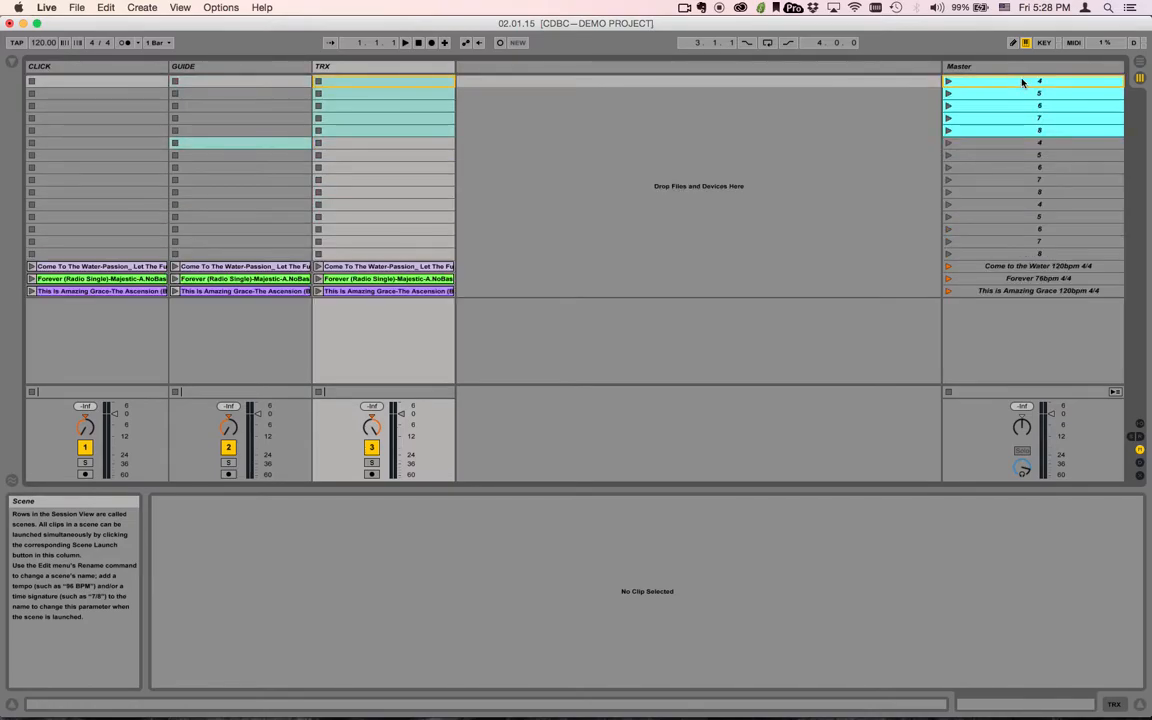
left_click(1030, 180)
Step: Rename the first empty scene GOD IS GREAT and move the Come to the Water scene directly beneath it
left_click(1033, 82)
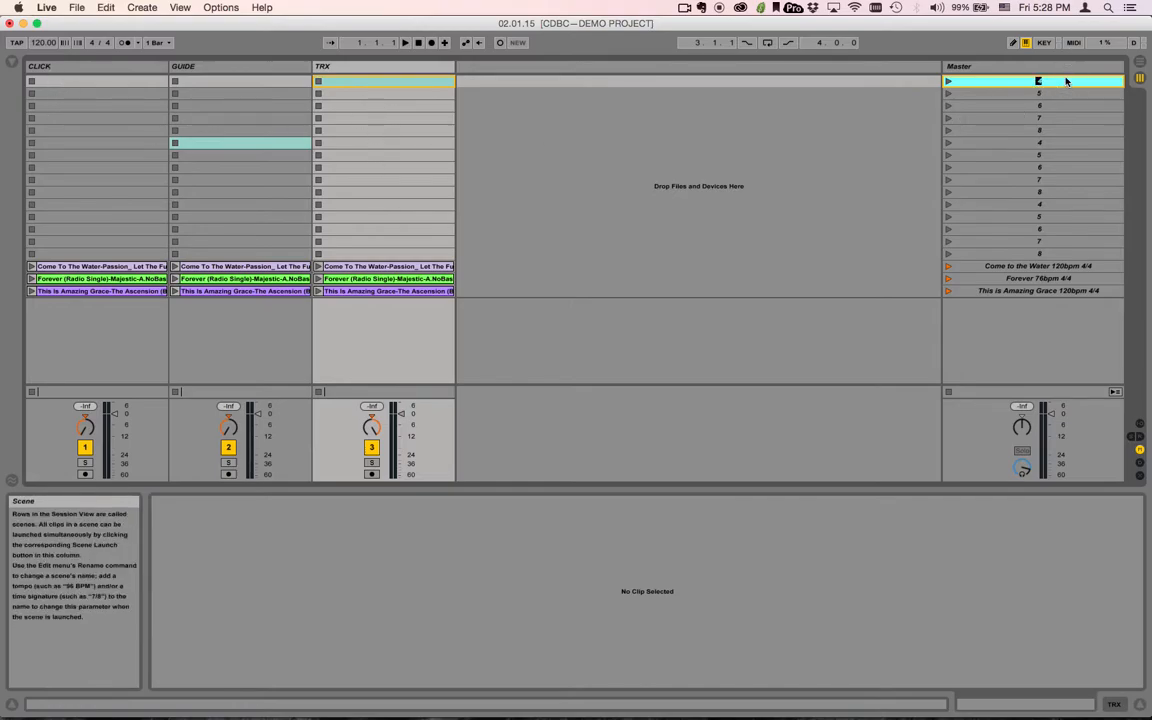
type("GOD IS GREAT")
left_click_drag(1030, 266, 1033, 93)
Step: Rename the first scene GOD IS GREAT 130BPM 4/4 and move the Forever scene up below the first empty scene 7
left_click(1035, 82)
key("super+r")
type("13")
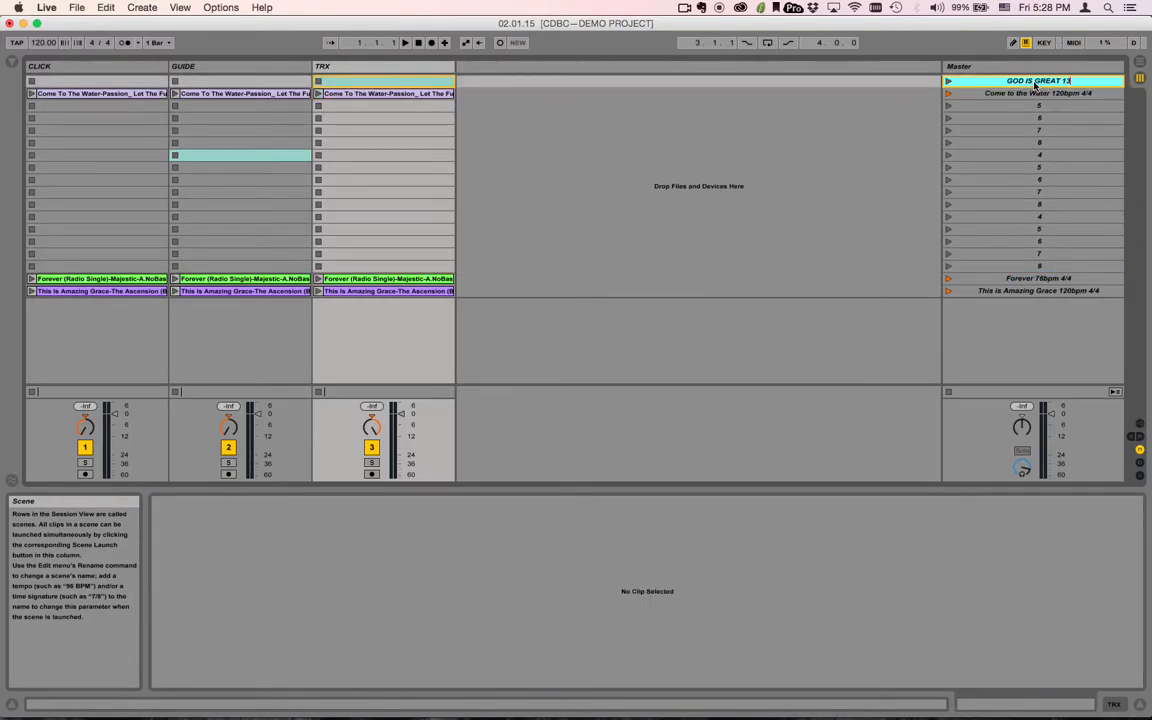
type("0BPM 4/4")
key("Return")
left_click_drag(1038, 278, 1041, 142)
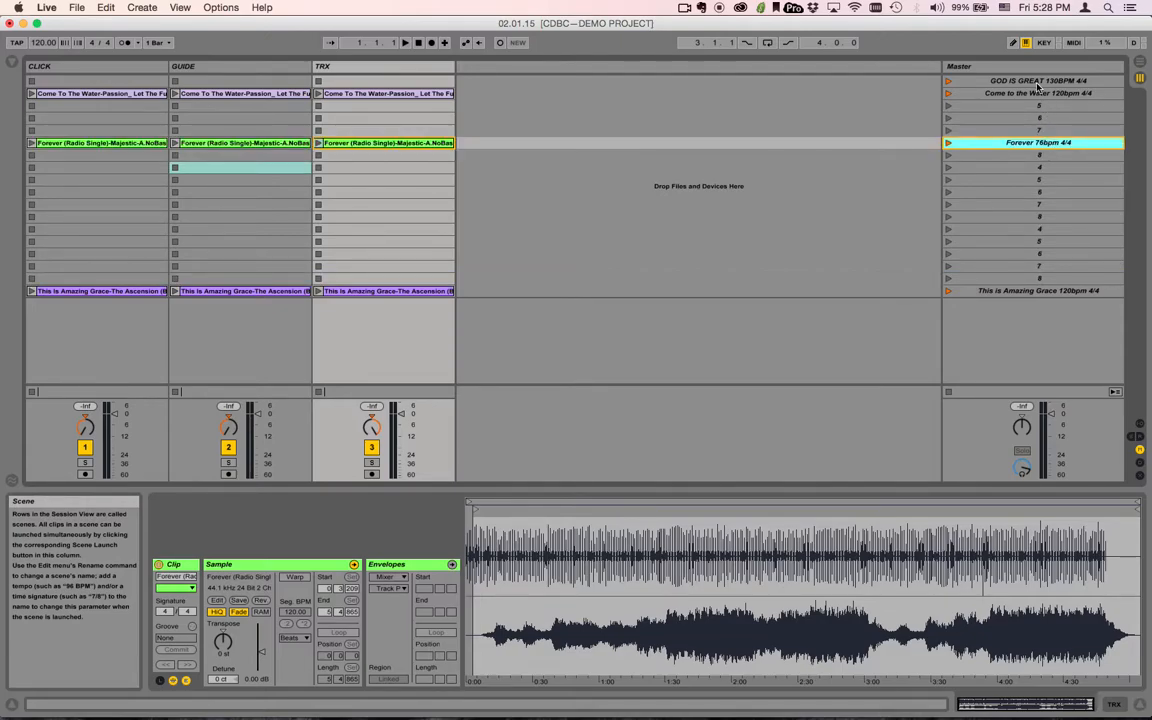
Step: Launch the GOD IS GREAT scene followed by the Come to the Water scene, and mute the GUIDE track
left_click(1018, 82)
key("Return")
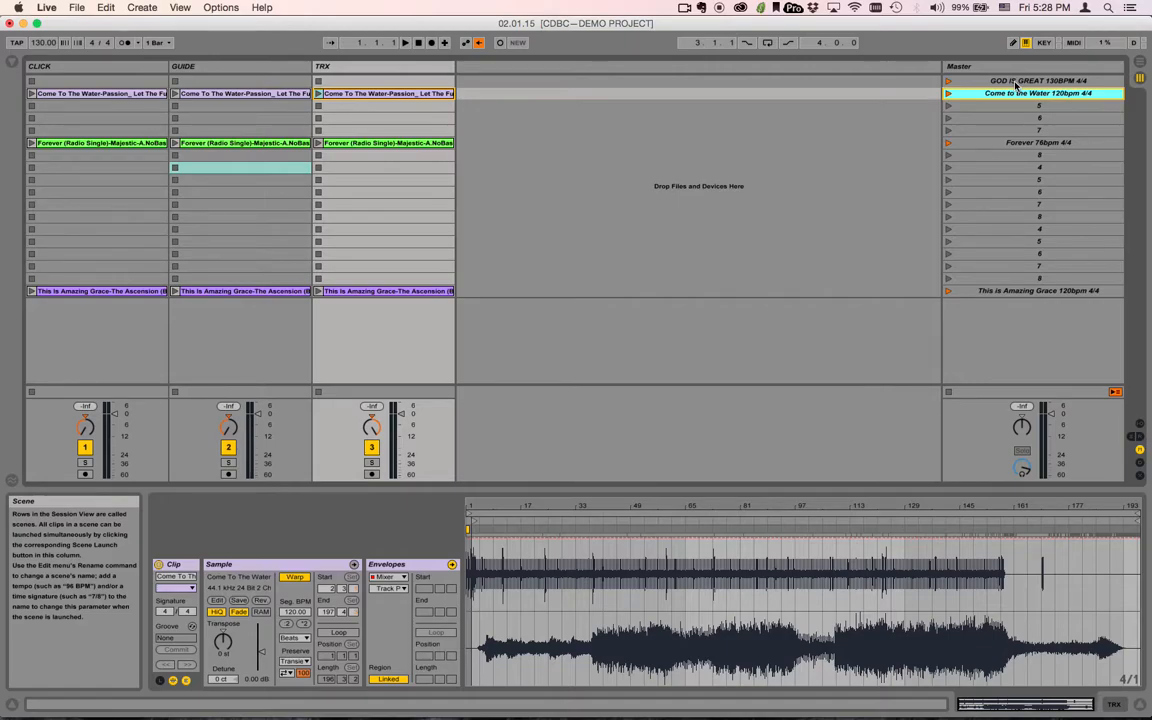
key("Return")
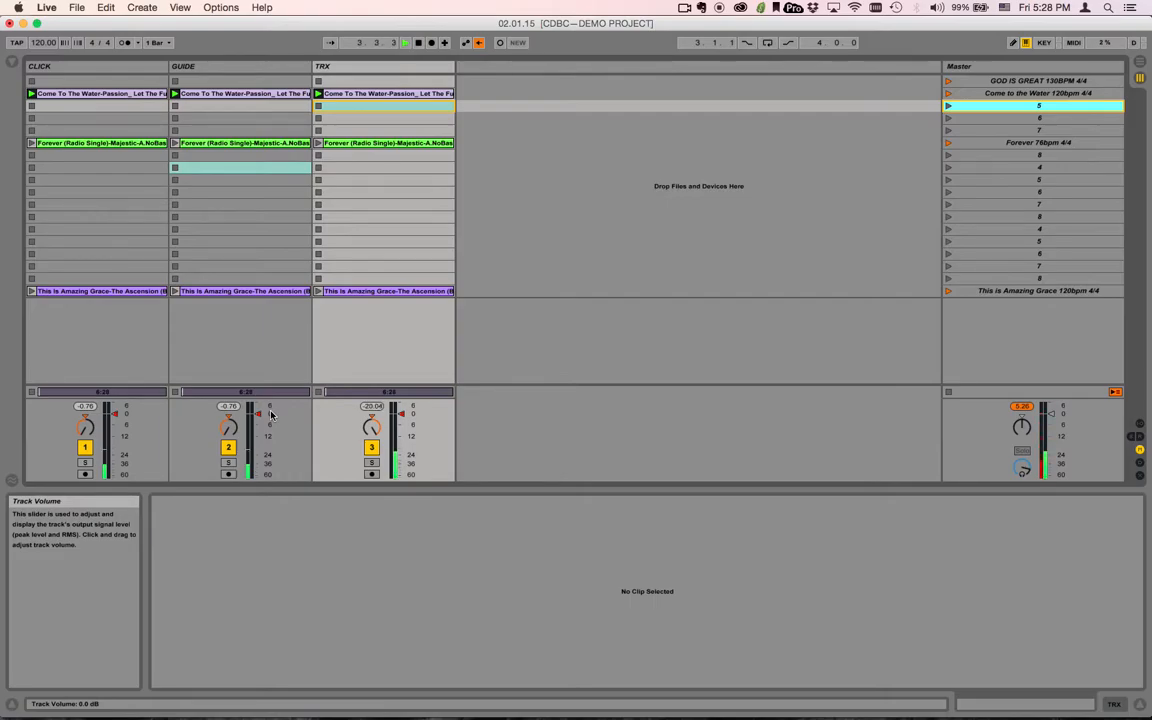
left_click(228, 448)
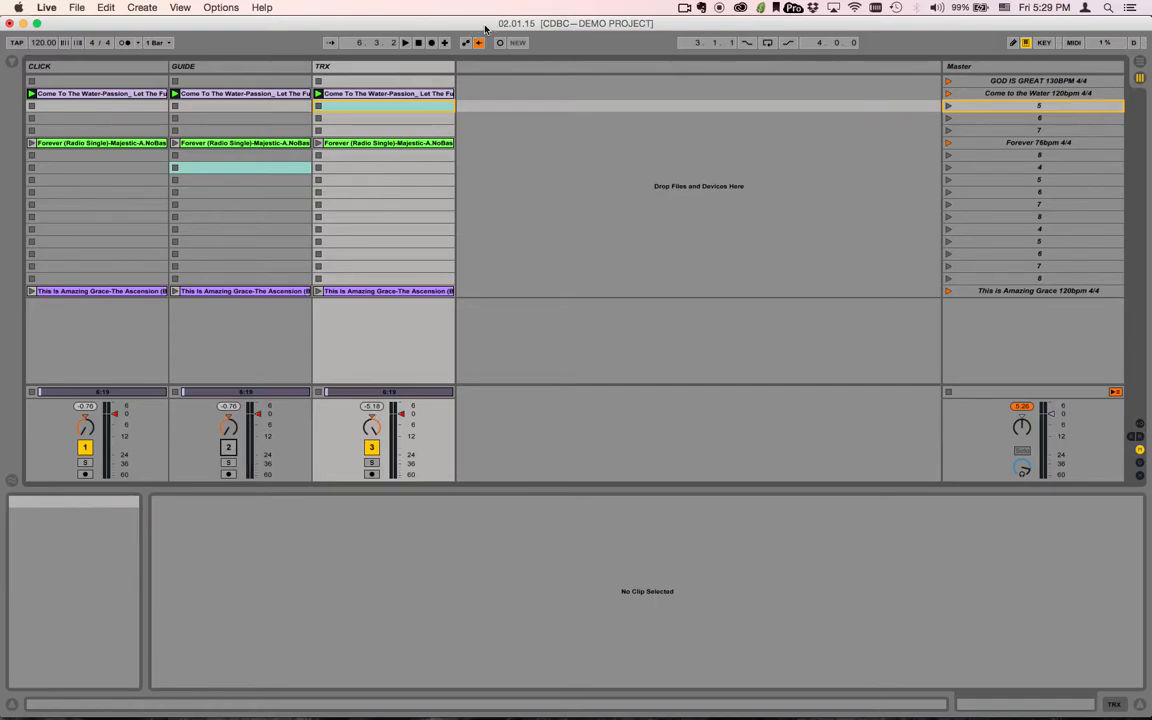
Step: Save the Live Set as a new version named 02.08.15 in the CDBC—DEMO PROJECT Project folder
key("super+shift+s")
left_click(515, 69)
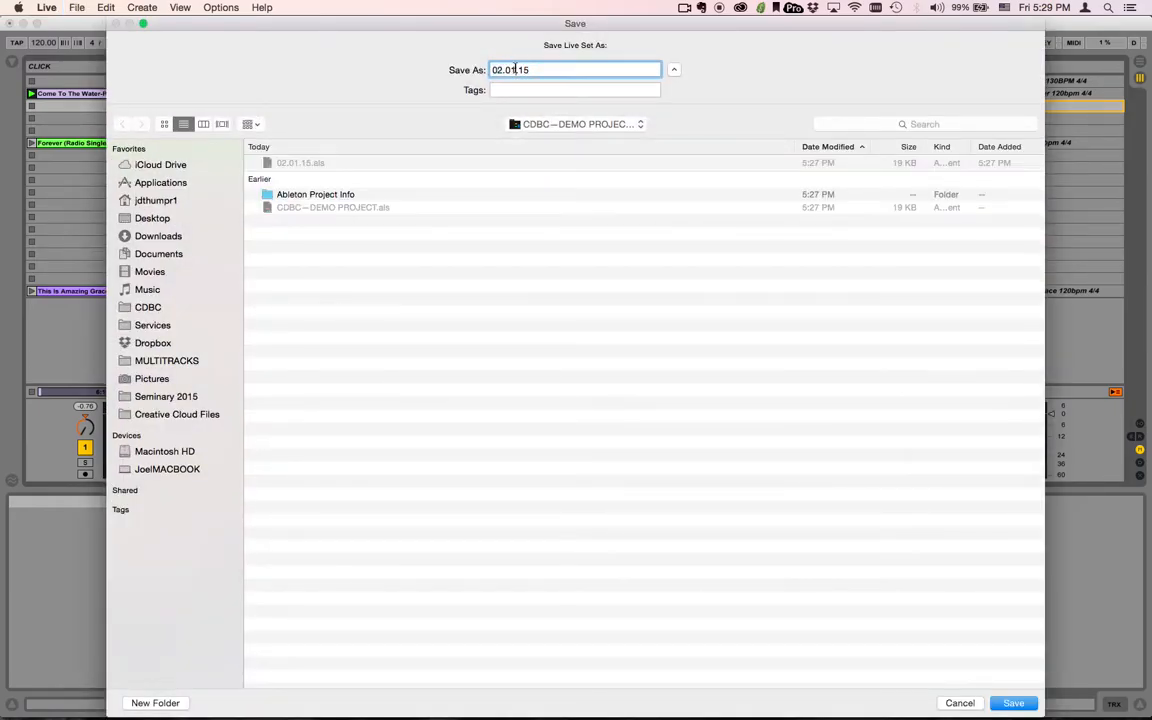
key("BackSpace")
key("BackSpace")
key("BackSpace")
type("08.")
key("Return")
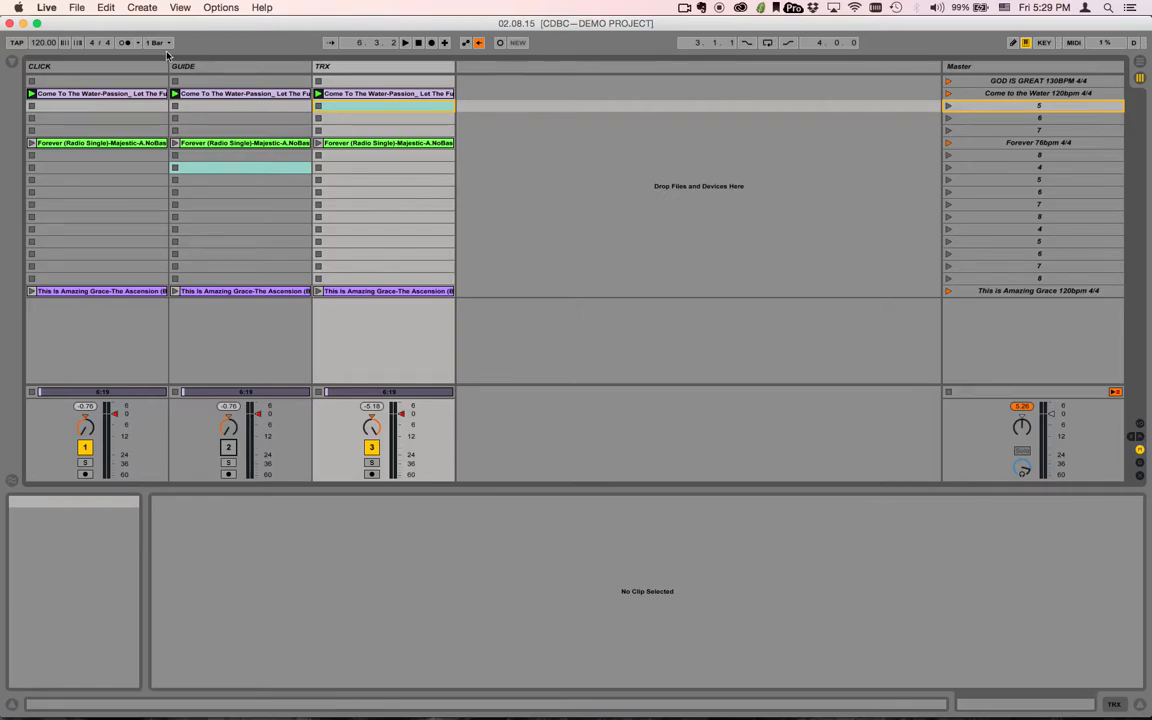
left_click(76, 8)
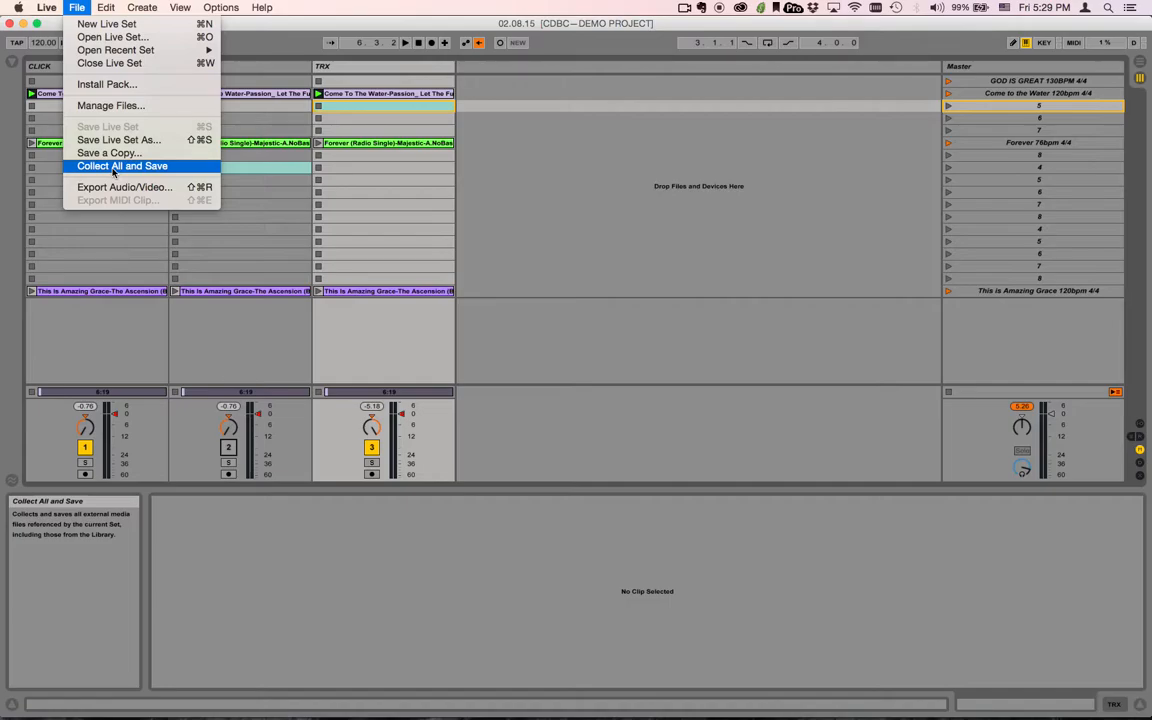
left_click(80, 10)
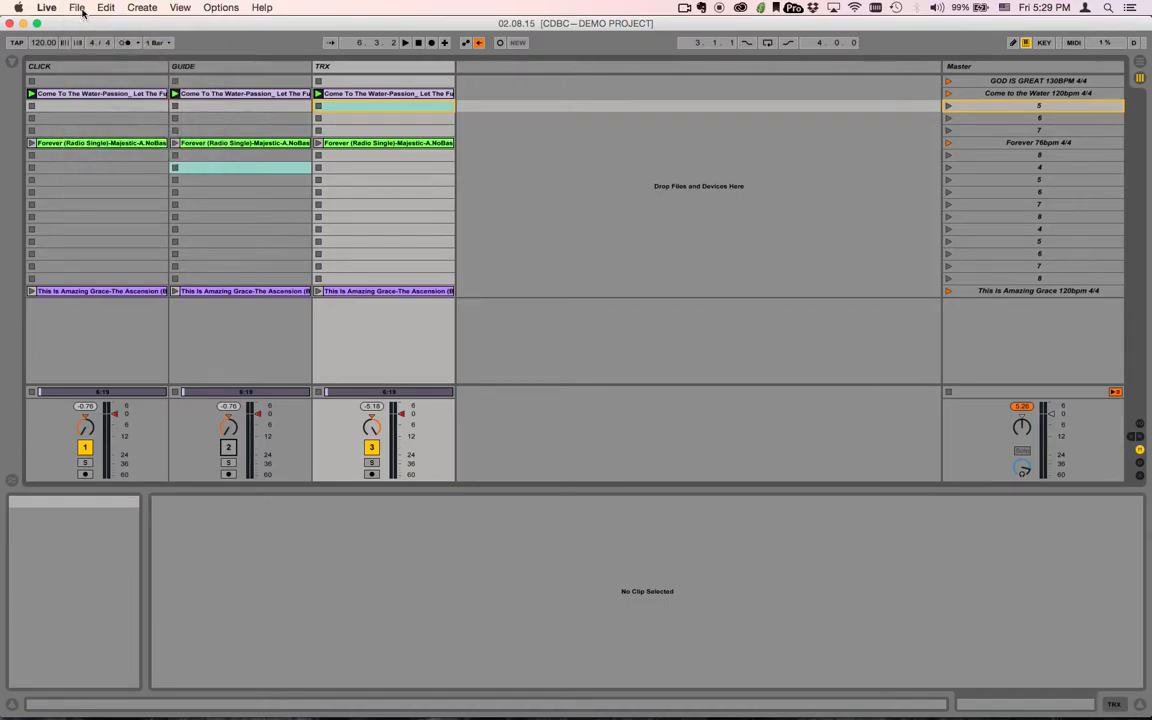